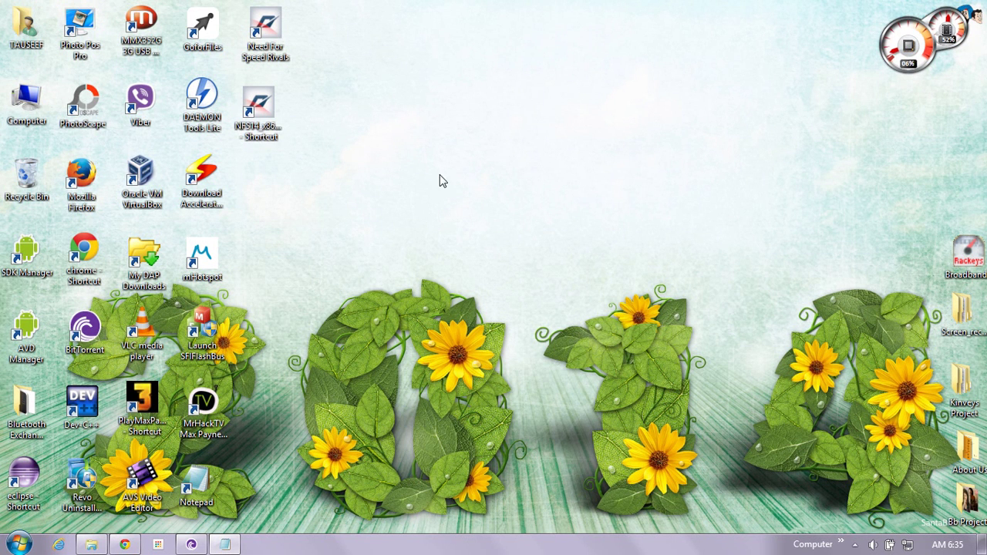
right_click(434, 176)
click(480, 209)
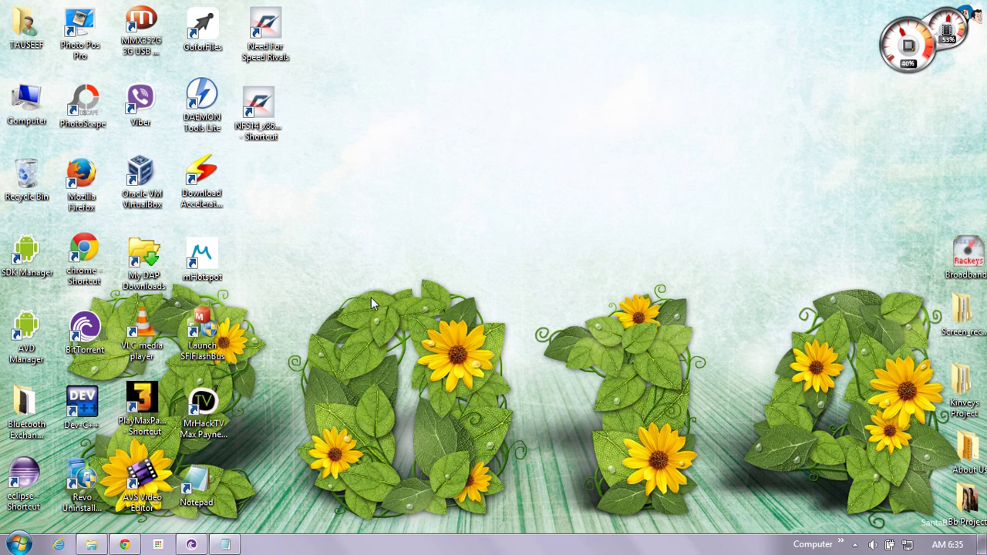
Switch to Chrome and compare the MediaFire download pages for NFS14 and NFS14_x86_fixed.
click(124, 546)
click(343, 11)
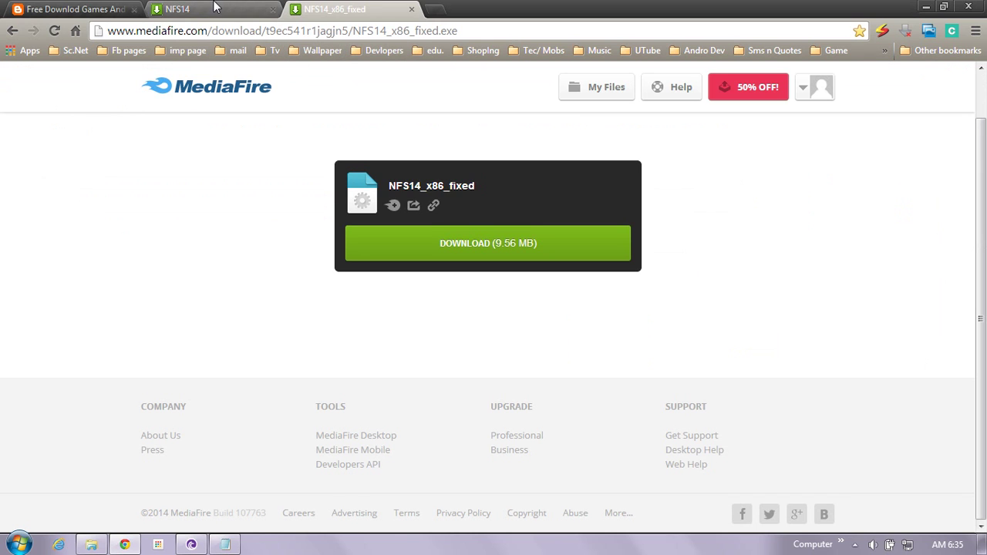
click(215, 7)
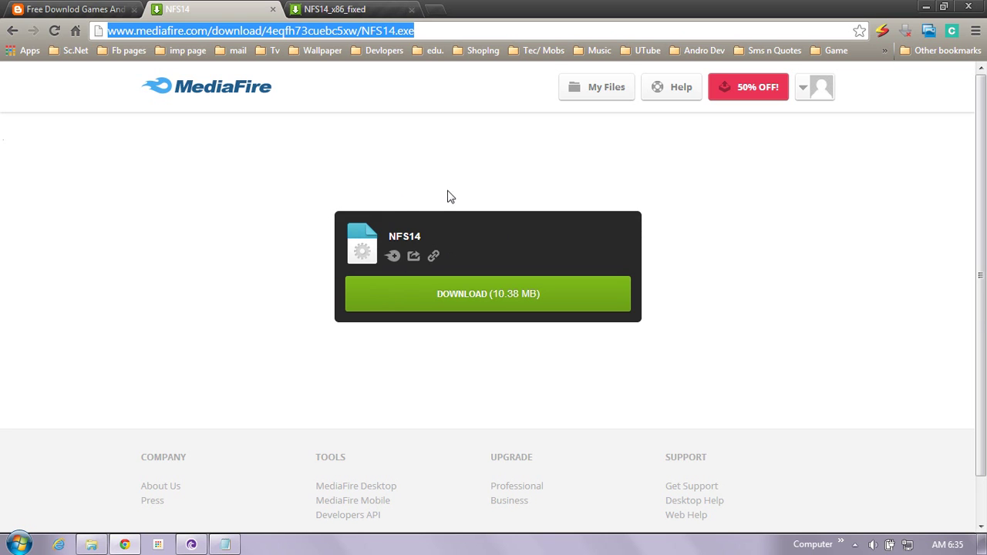
click(345, 8)
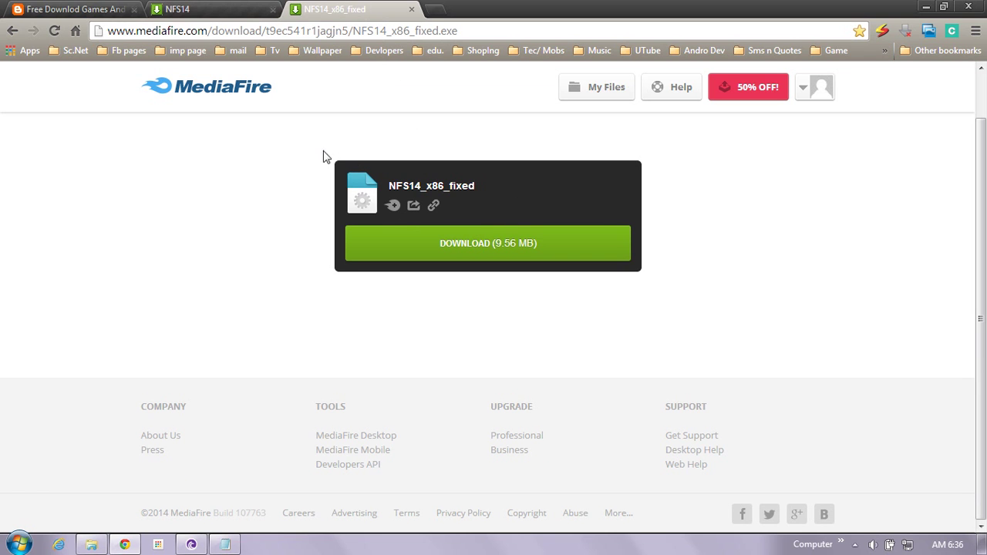
click(228, 8)
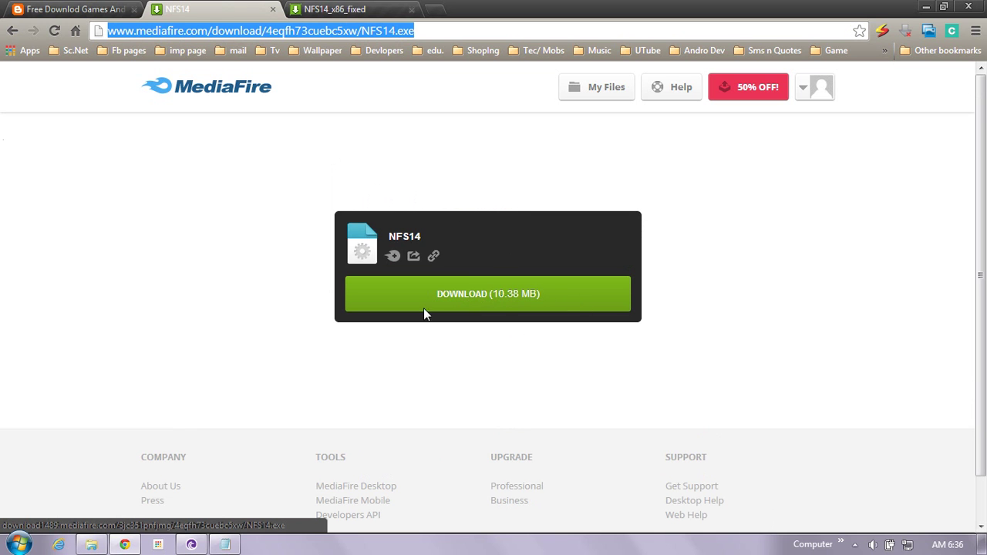
Switch to Windows Explorer and paste the NFS14_x86_fixed file into C:\R.G. Catalyst\Need For Speed Rivals, replacing the existing copy.
click(91, 545)
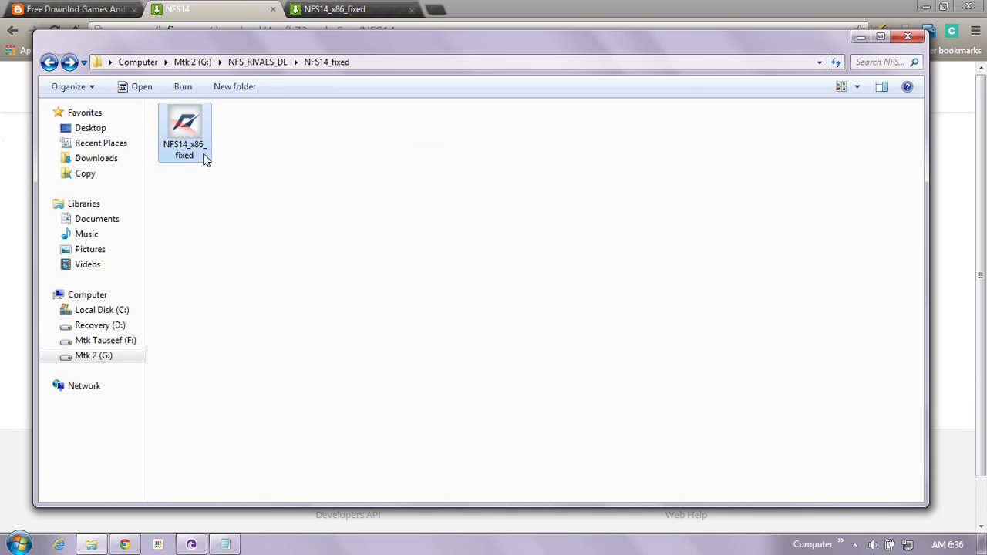
click(92, 299)
double_click(287, 142)
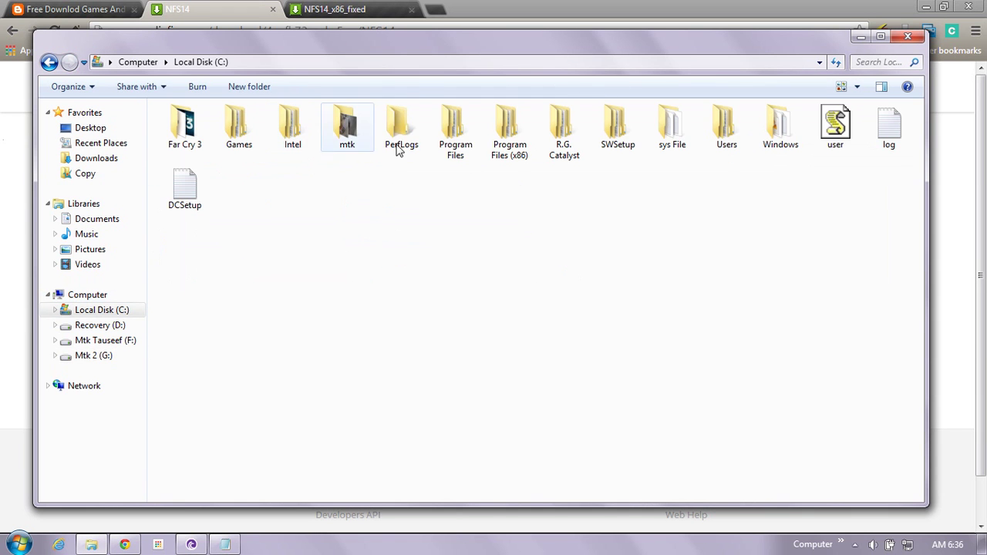
double_click(510, 147)
key(BackSpace)
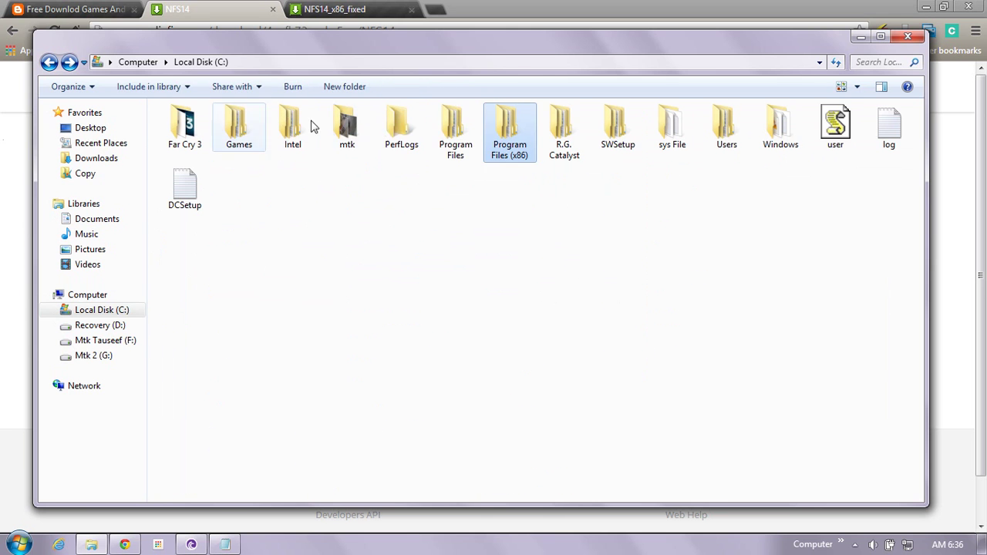
double_click(555, 131)
double_click(189, 139)
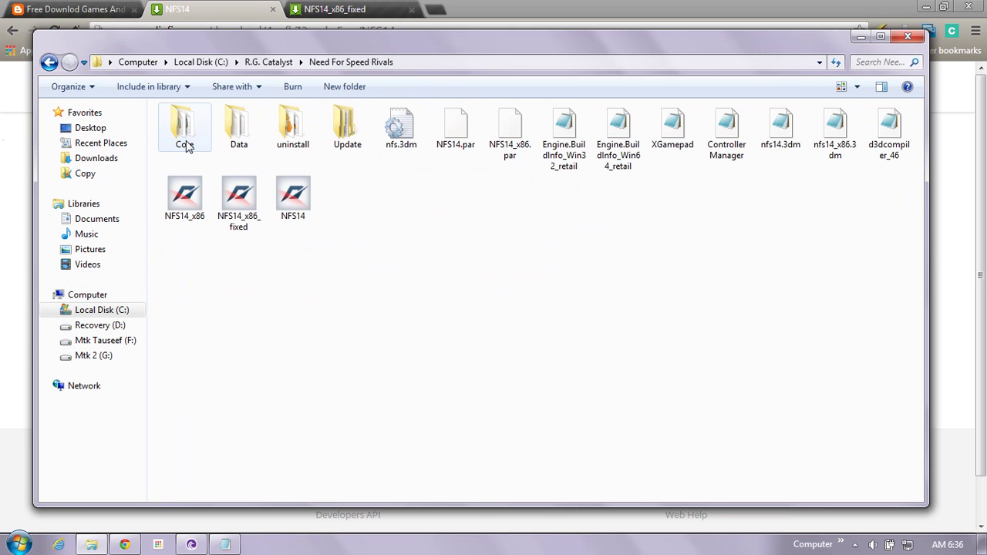
key(ctrl+v)
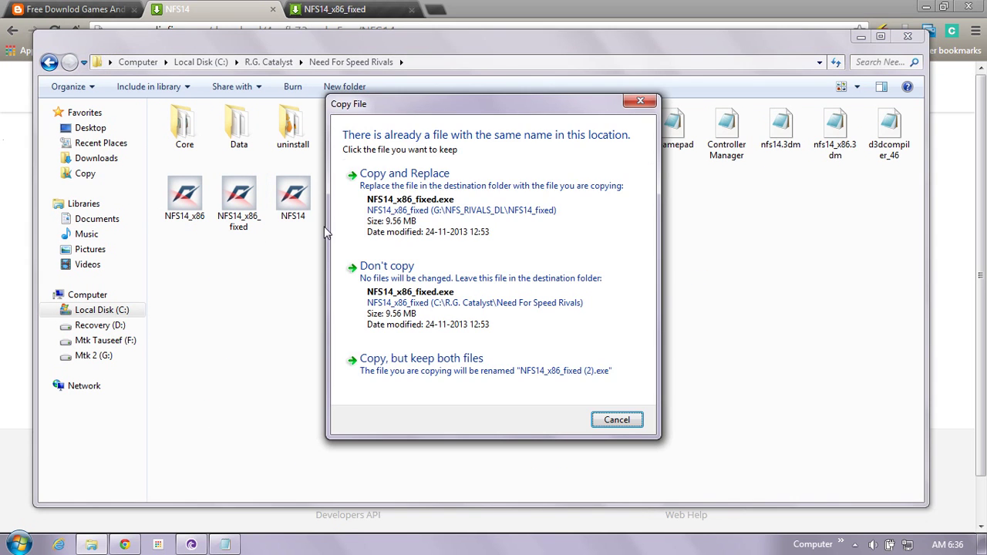
click(441, 228)
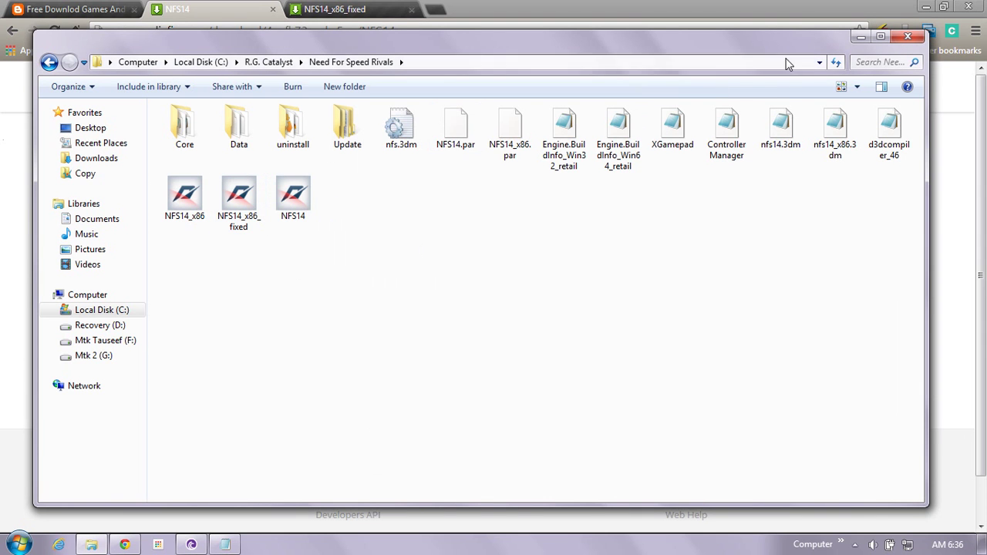
Minimize Chrome and Explorer, then dock the Notepad window holding the GameTime launch parameters to the right half of the desktop.
click(925, 7)
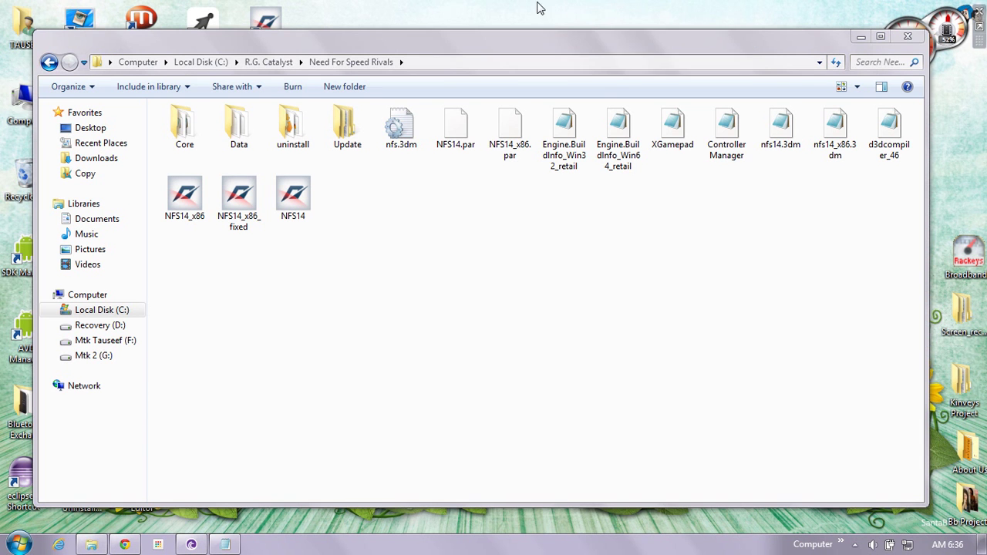
click(860, 38)
right_click(429, 87)
click(462, 127)
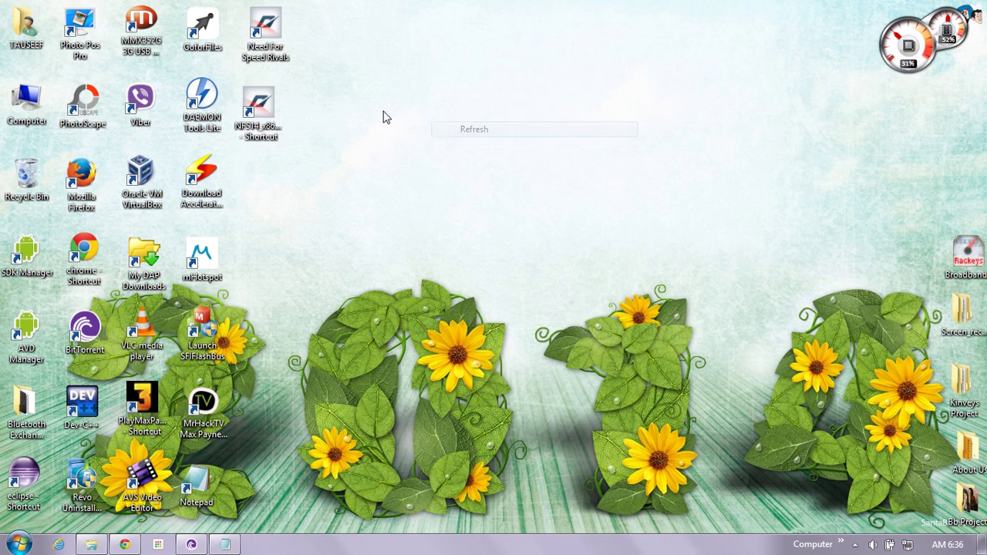
click(225, 544)
key(super+Right)
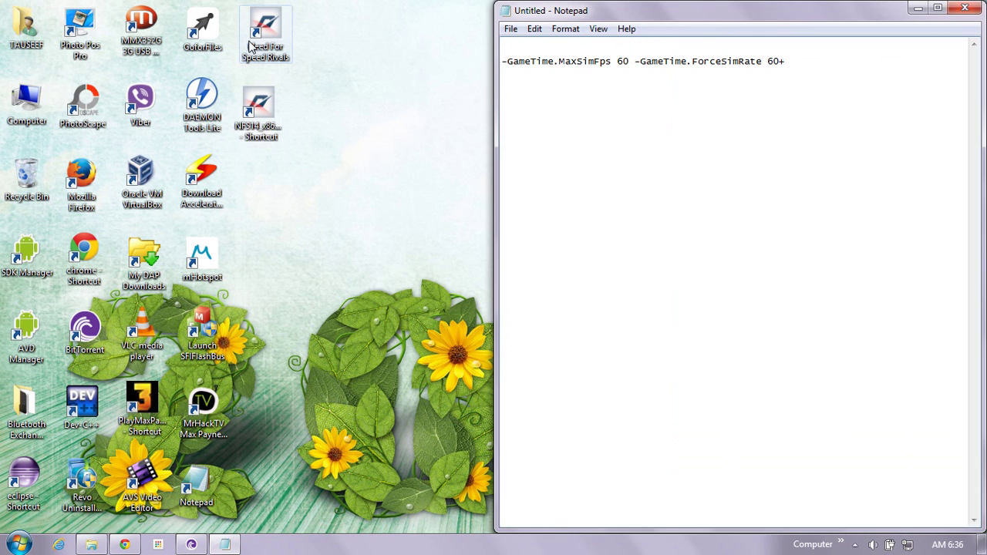
Open the Need For Speed Rivals shortcut's properties beside Notepad and review the GameTime parameters in the note.
click(262, 42)
key(alt+Return)
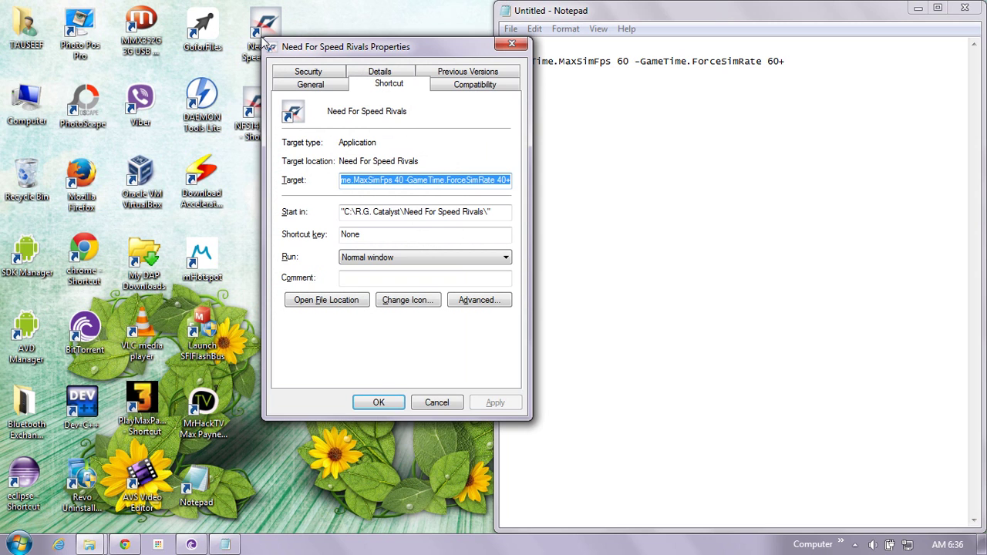
drag(388, 54, 224, 83)
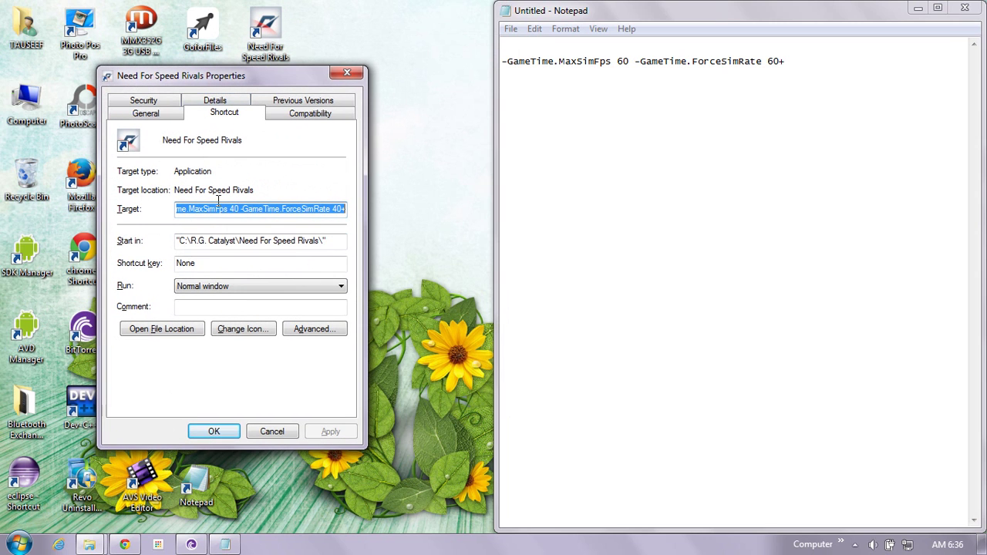
click(512, 71)
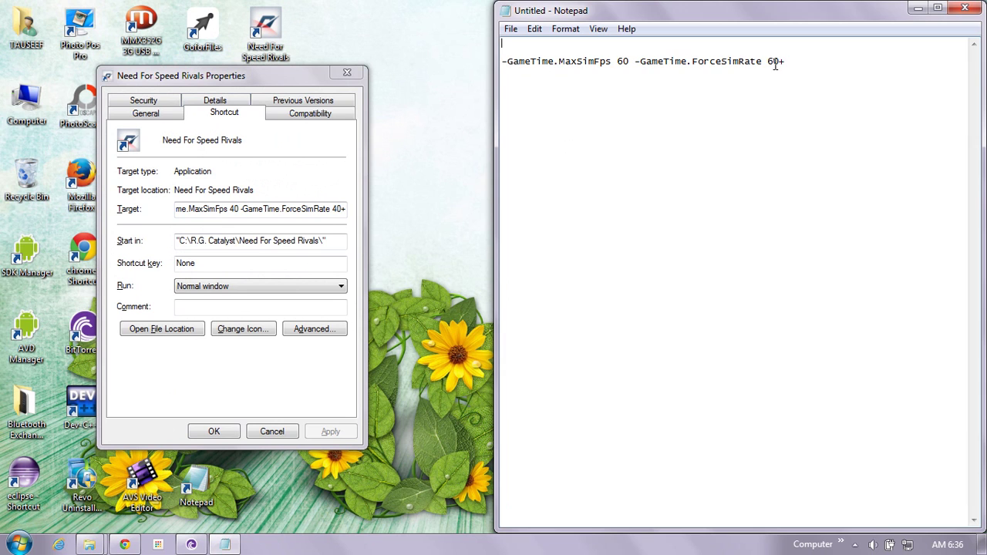
drag(781, 61, 506, 65)
click(568, 109)
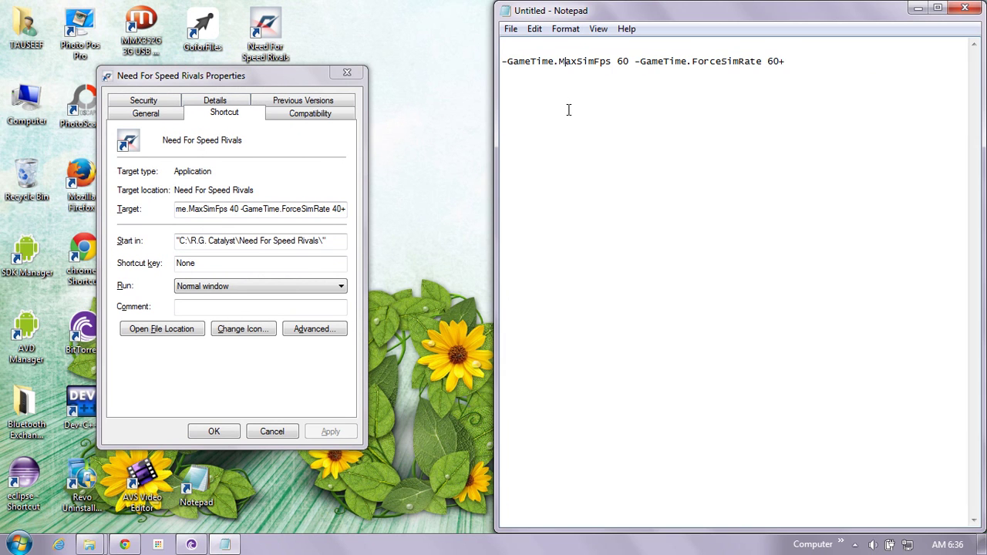
Examine the GameTime parameters at the end of the Need For Speed Rivals shortcut's target and close its properties.
click(297, 208)
key(Left)
key(Left)
key(Left)
key(Left)
key(Left)
key(Left)
key(Left)
key(Left)
key(Left)
key(Left)
key(Left)
key(Left)
key(Left)
key(Left)
key(Left)
key(Left)
key(Left)
key(Left)
key(Left)
key(Left)
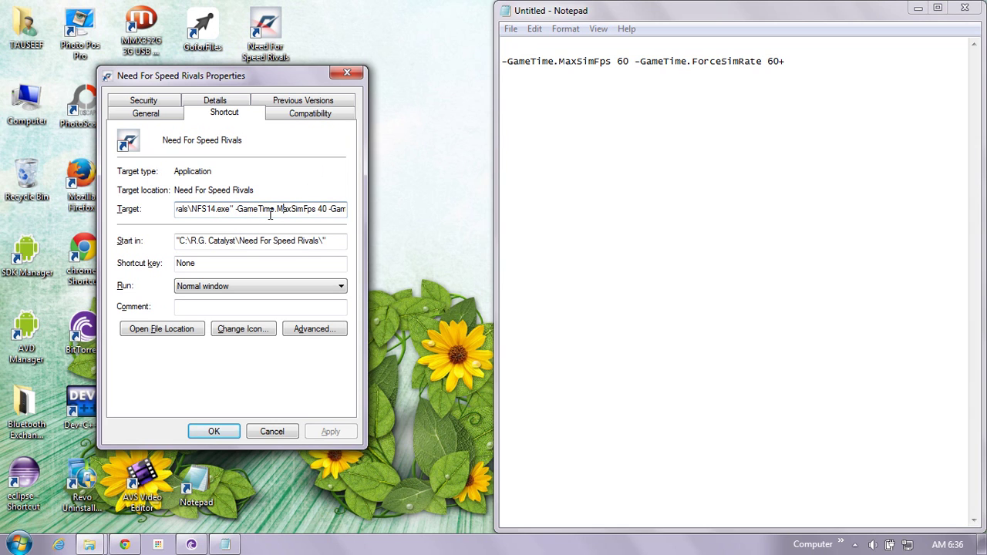
key(Right)
key(Right)
key(Right)
key(Right)
key(Right)
key(Right)
key(Right)
key(Right)
key(Right)
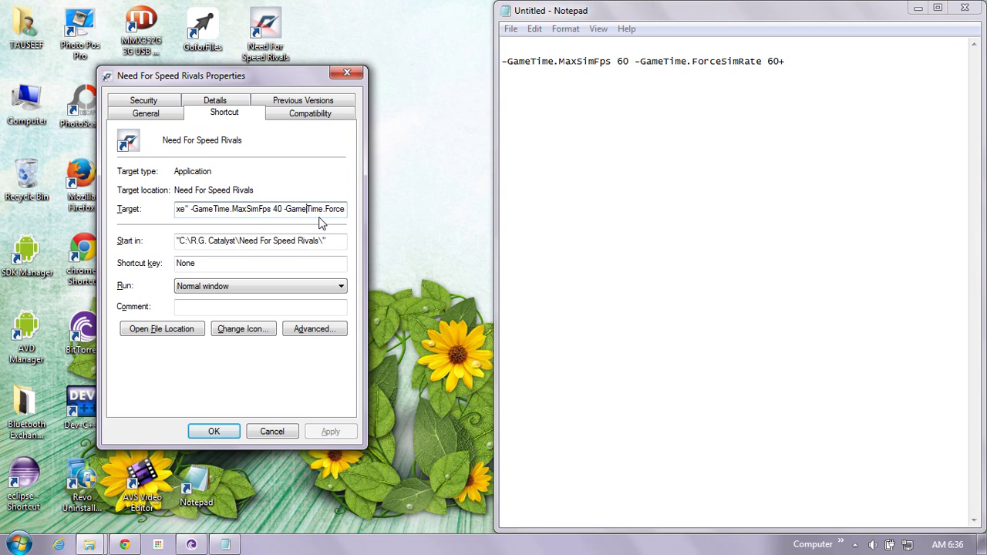
key(Right)
key(Right)
key(Right)
key(Right)
key(Right)
key(Right)
key(Right)
key(Right)
key(Right)
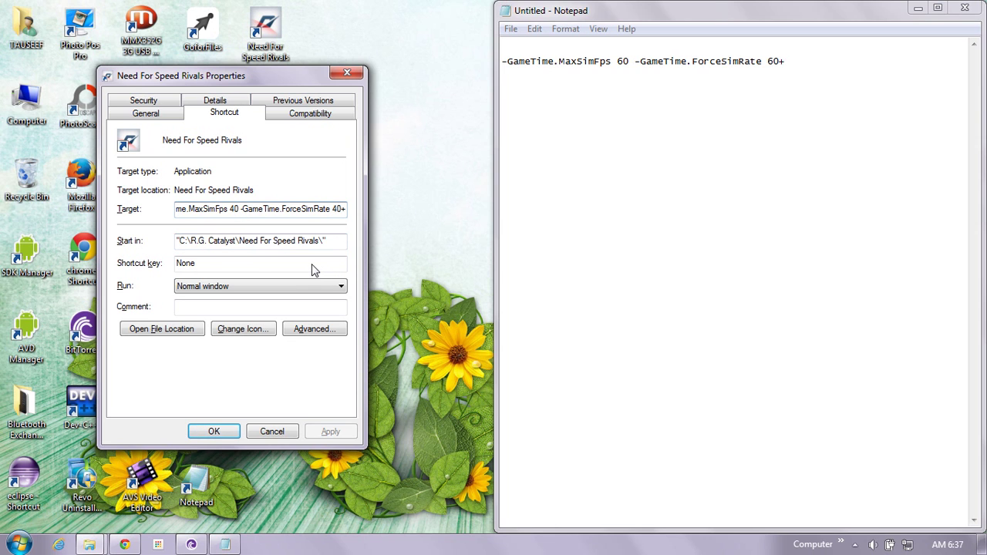
click(214, 432)
Append the Notepad parameters "-GameTime.MaxSimFps 60 -GameTime.ForceSimRate 60+" to the NFS14_x86_fixed shortcut's target and save its properties.
drag(786, 62, 500, 66)
click(258, 108)
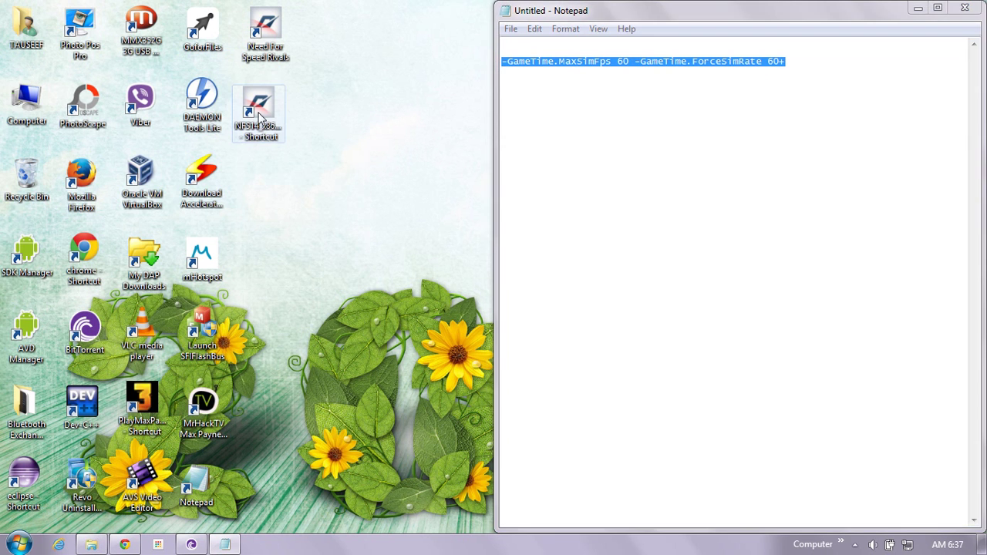
key(alt+Return)
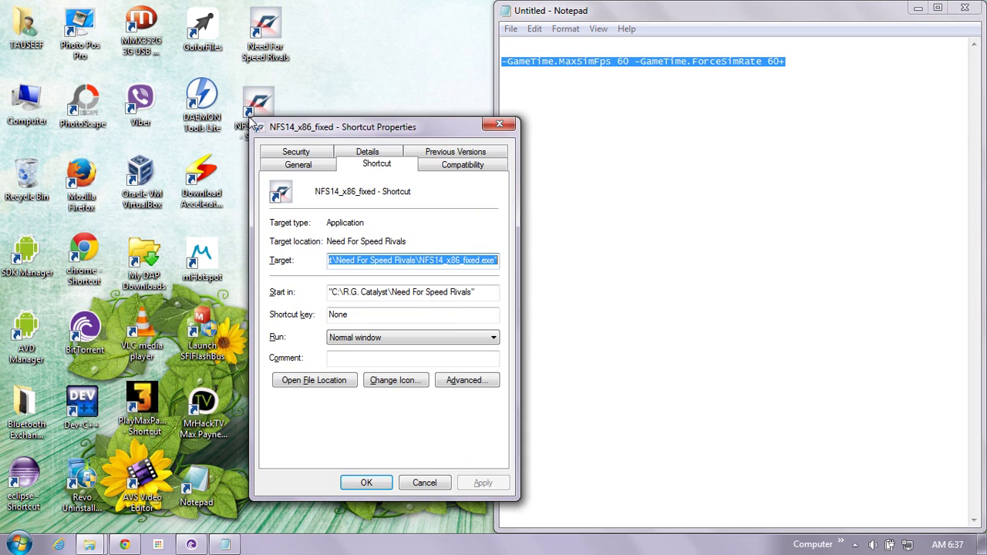
click(497, 264)
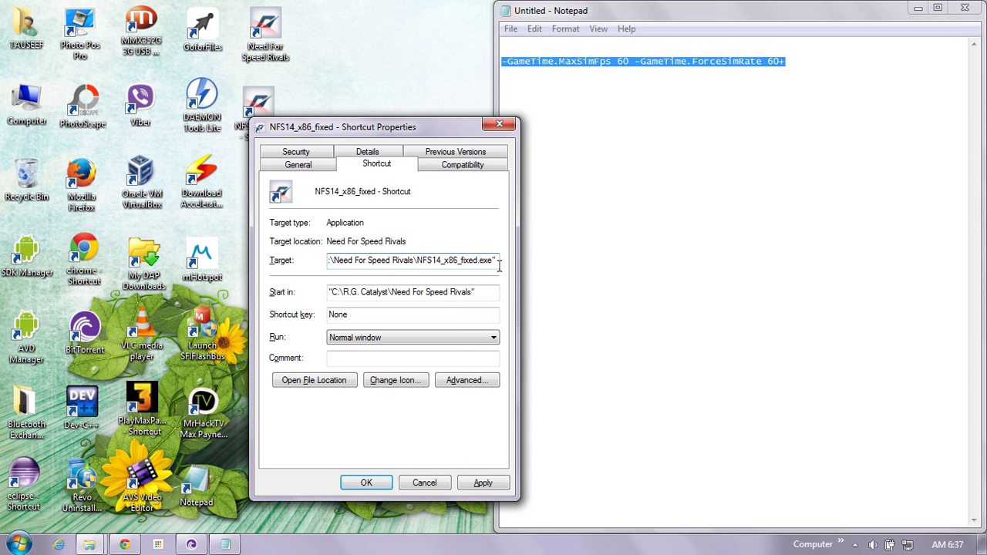
key(ctrl+v)
click(483, 482)
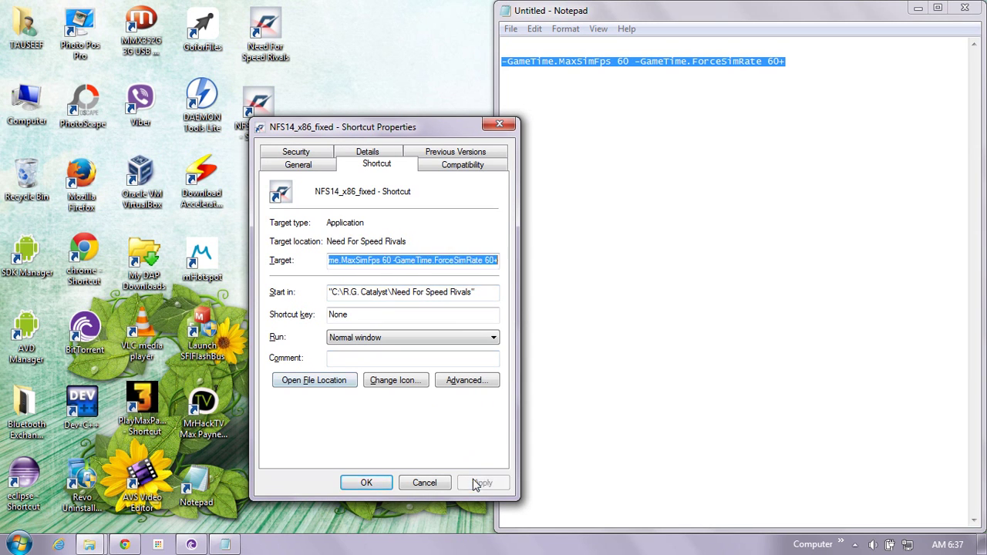
click(366, 483)
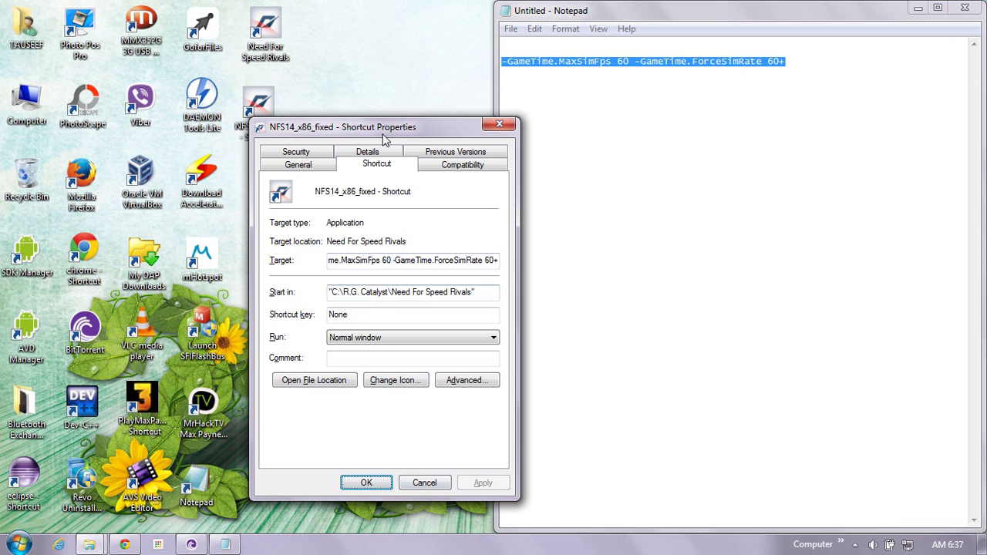
click(367, 483)
right_click(346, 180)
click(387, 221)
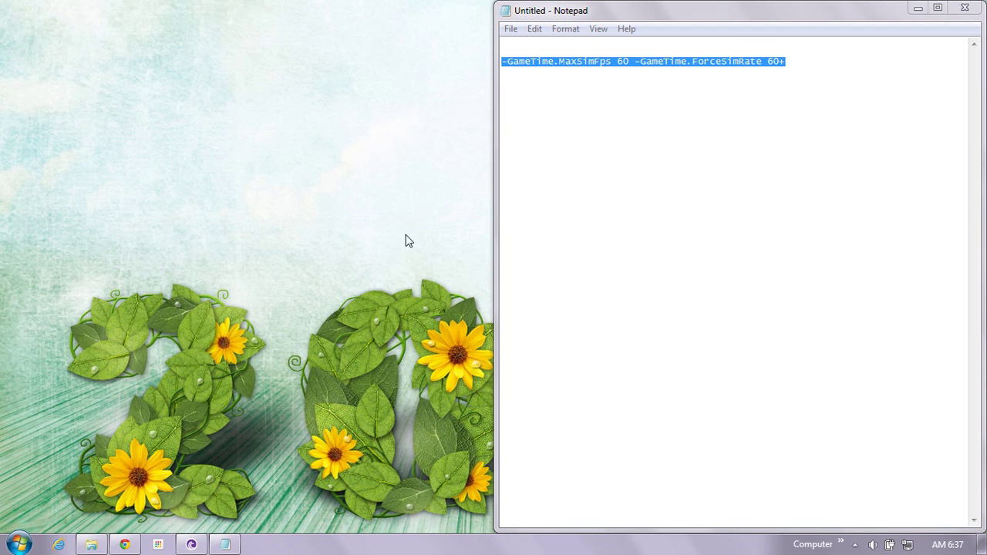
right_click(378, 164)
click(412, 205)
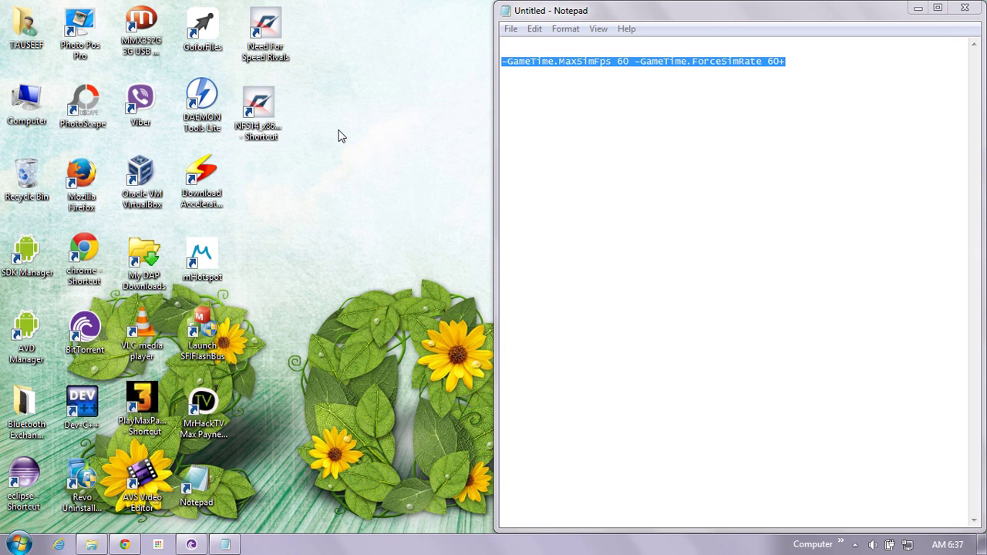
right_click(364, 139)
click(412, 179)
Minimize Notepad, refresh the desktop and launch the game from the Need For Speed Rivals shortcut.
drag(757, 16, 748, 20)
click(827, 27)
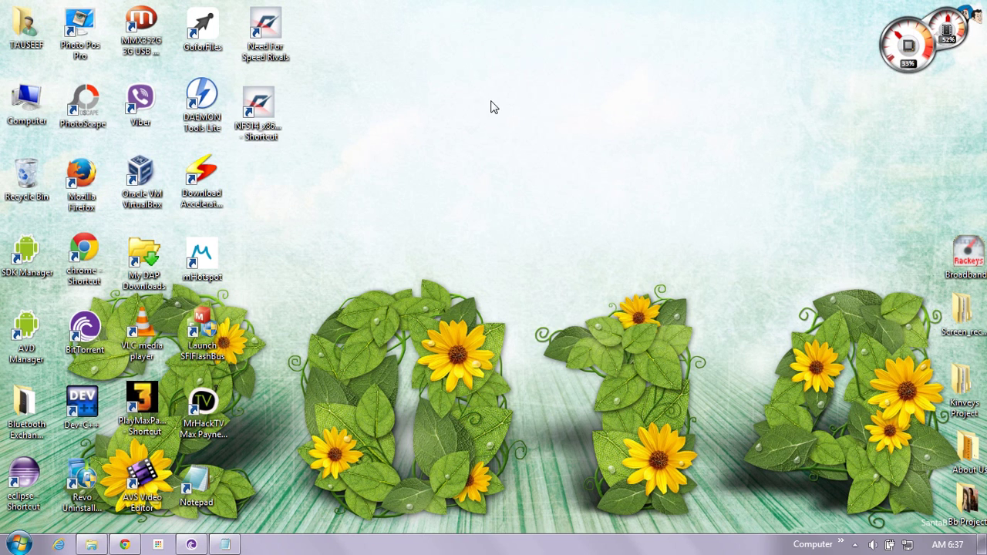
right_click(490, 107)
click(536, 142)
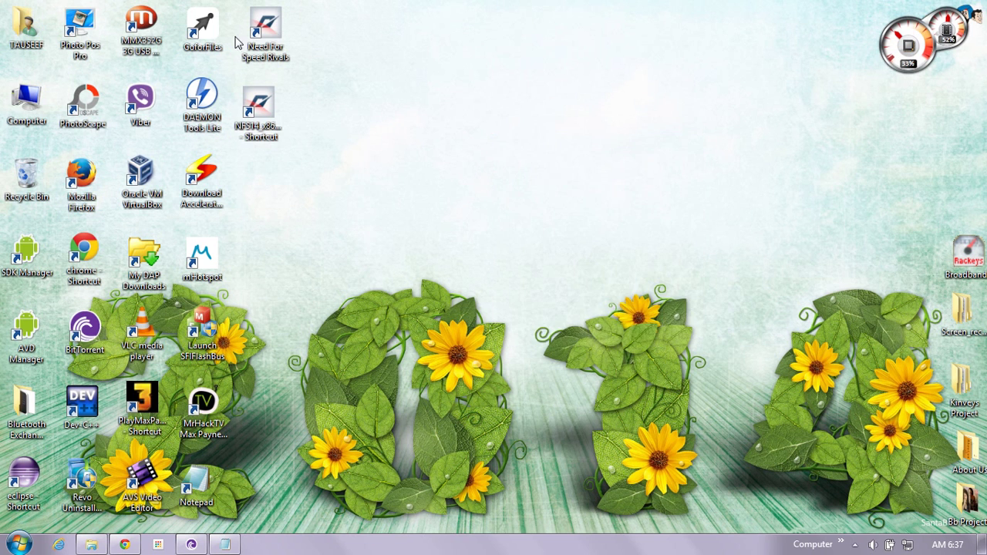
double_click(274, 40)
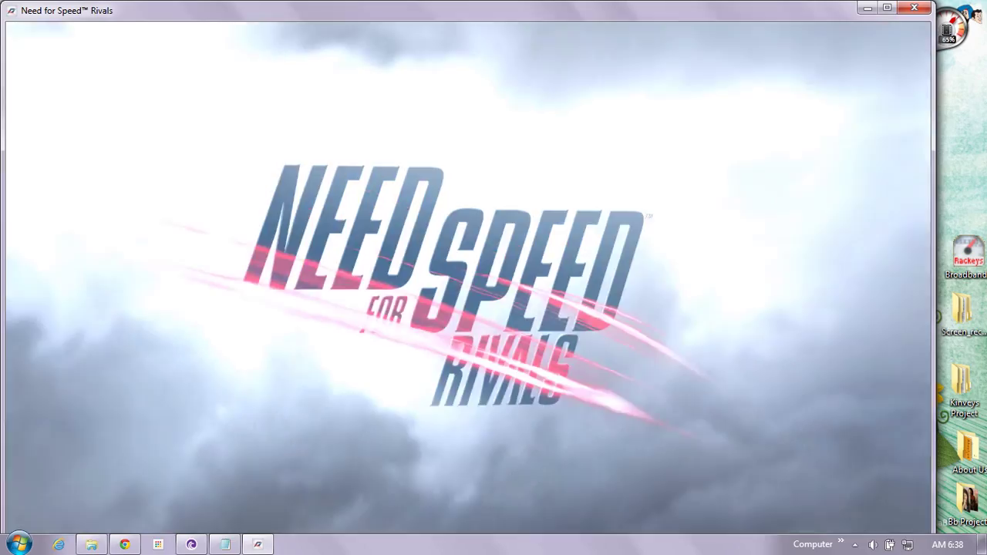
key(alt+Tab)
key(alt+Tab)
key(alt+Tab)
key(alt+Tab)
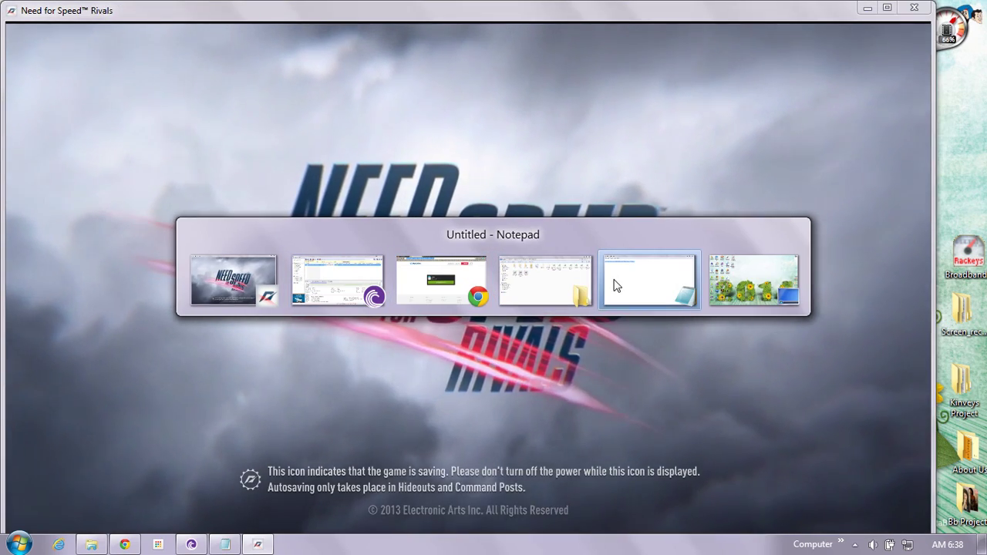
key(alt+Tab)
right_click(495, 135)
click(528, 180)
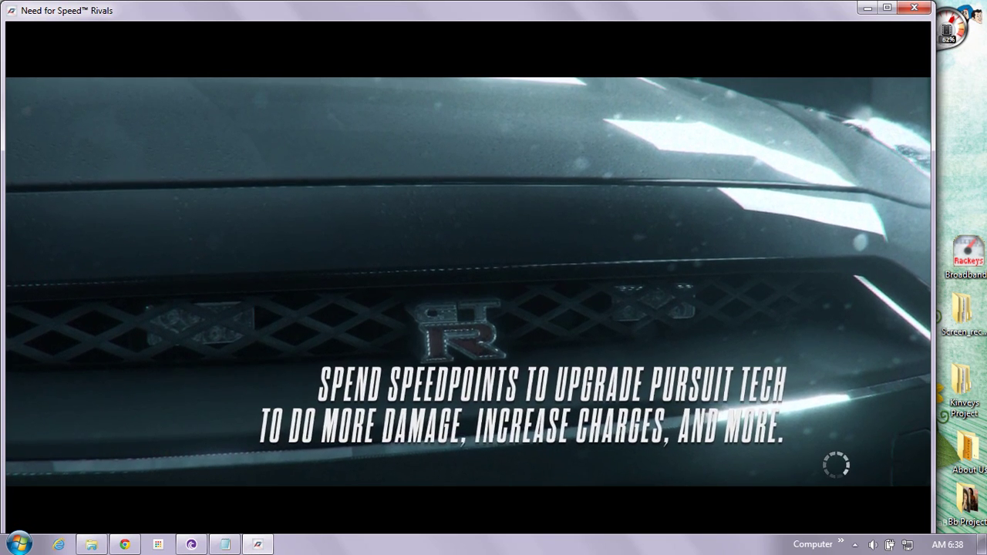
key(alt+Tab)
key(alt+Tab)
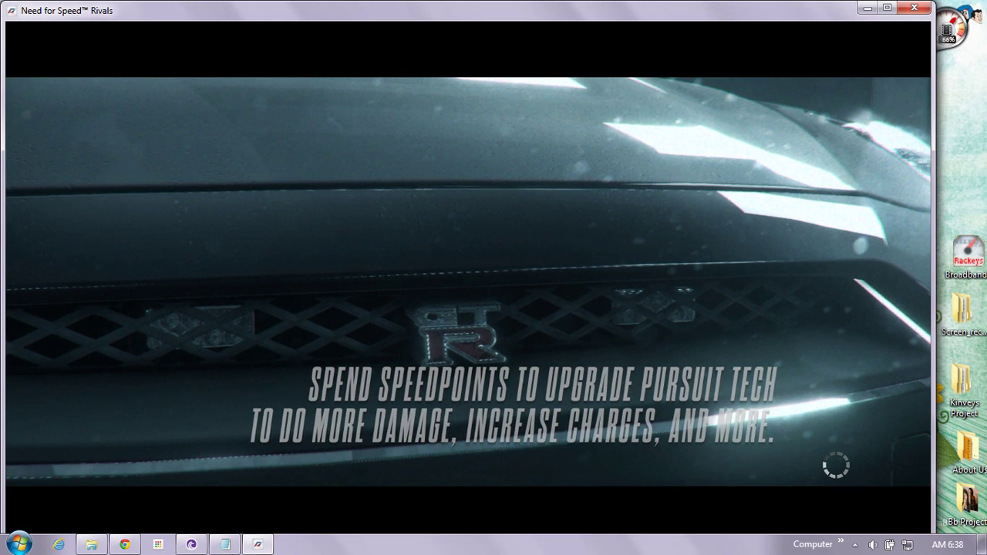
key(alt+Tab)
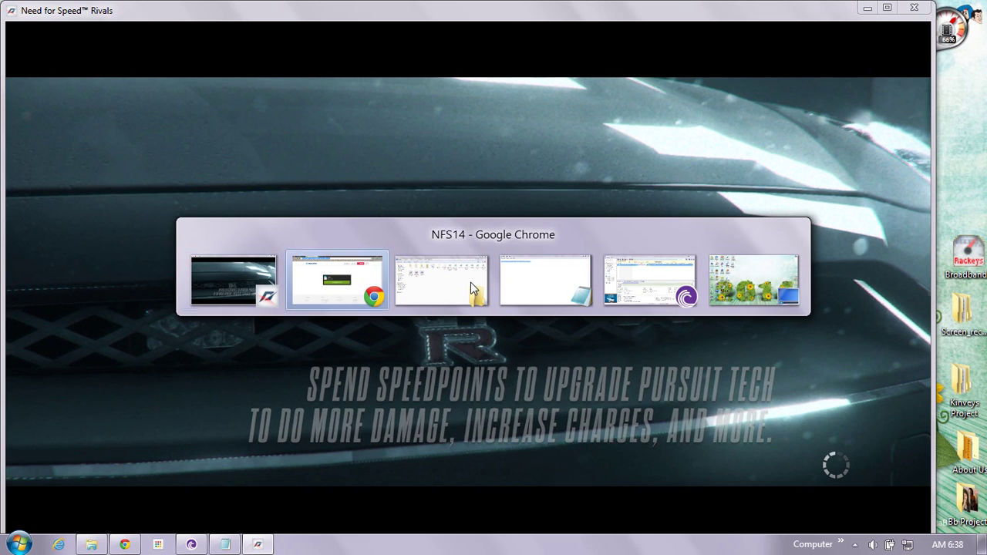
Switch from the loading game to the desktop and refresh it.
key(alt+Tab)
key(alt+Tab)
key(alt+Tab)
key(alt+Tab)
right_click(370, 127)
click(410, 170)
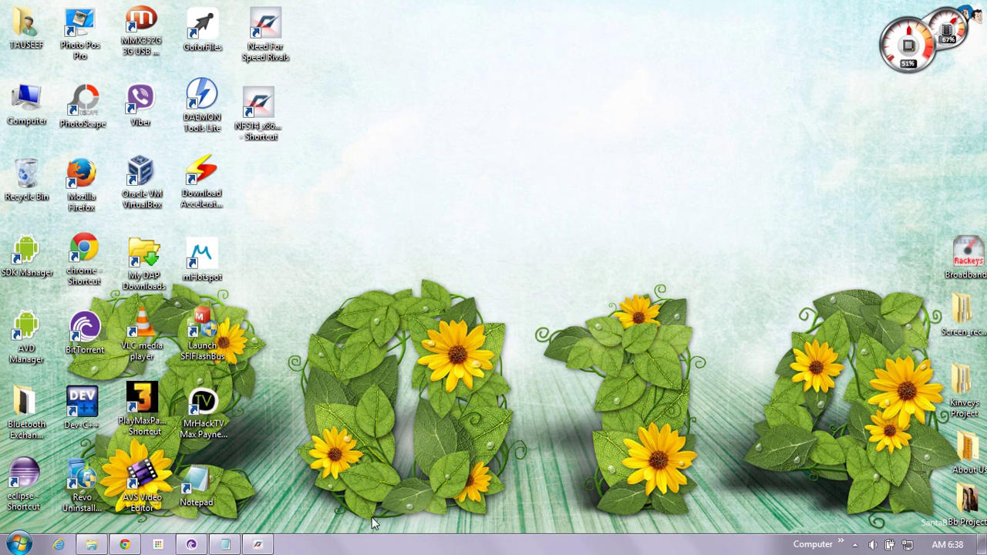
Check the target in the Need For Speed Rivals shortcut's properties, refresh the desktop and return to the running game.
alt+double_click(267, 61)
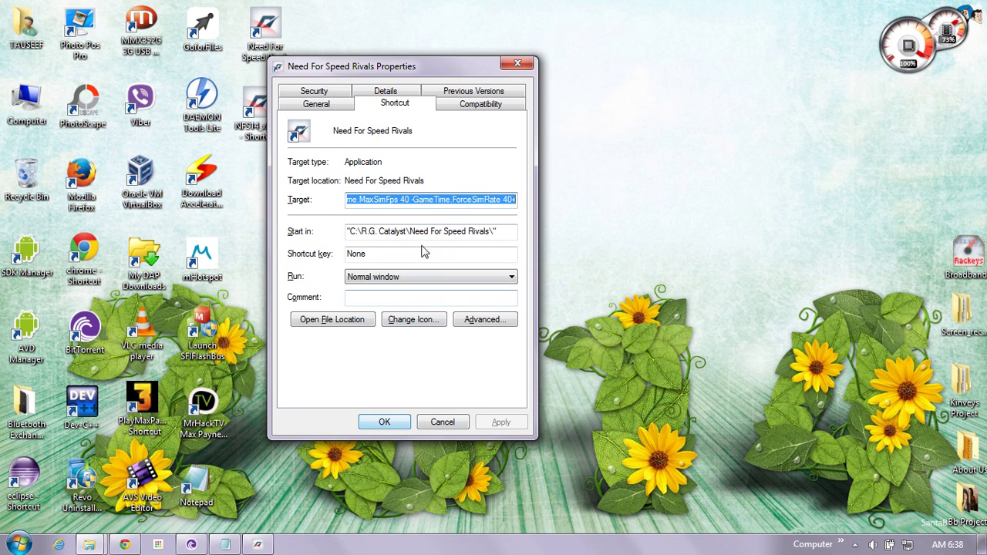
click(383, 422)
right_click(289, 183)
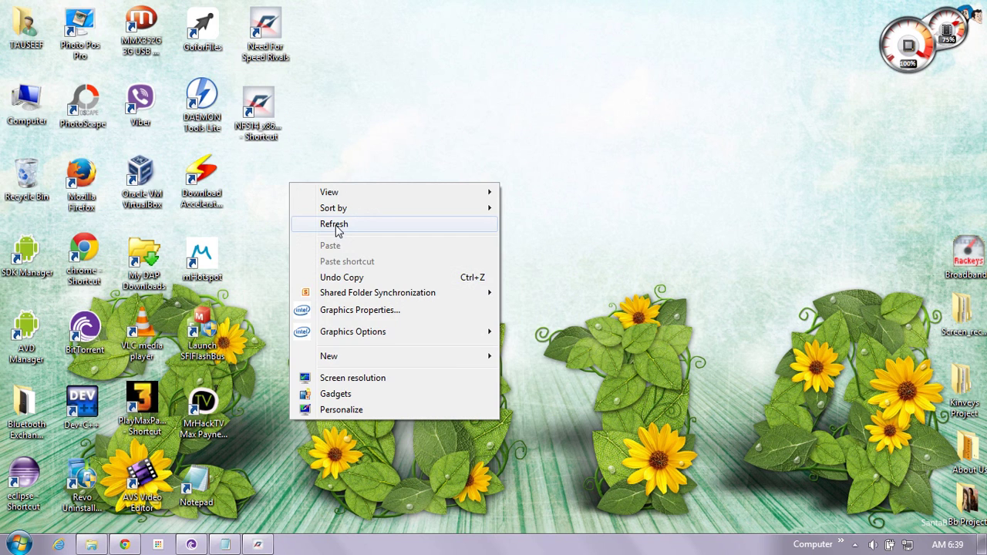
click(334, 224)
click(261, 544)
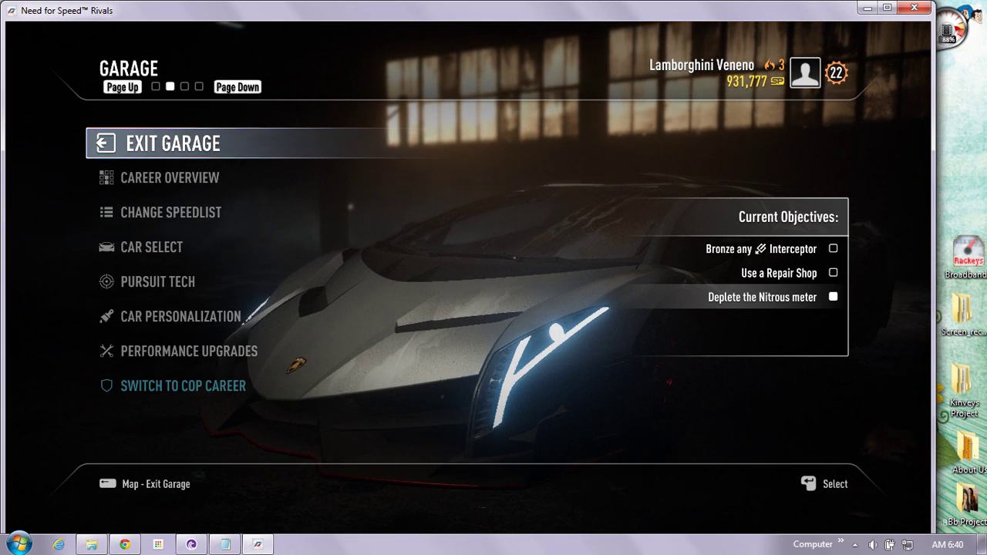
Go from the garage page to the game's Settings page and look through its entries around PC Settings.
key(Down)
key(Down)
key(Up)
key(Up)
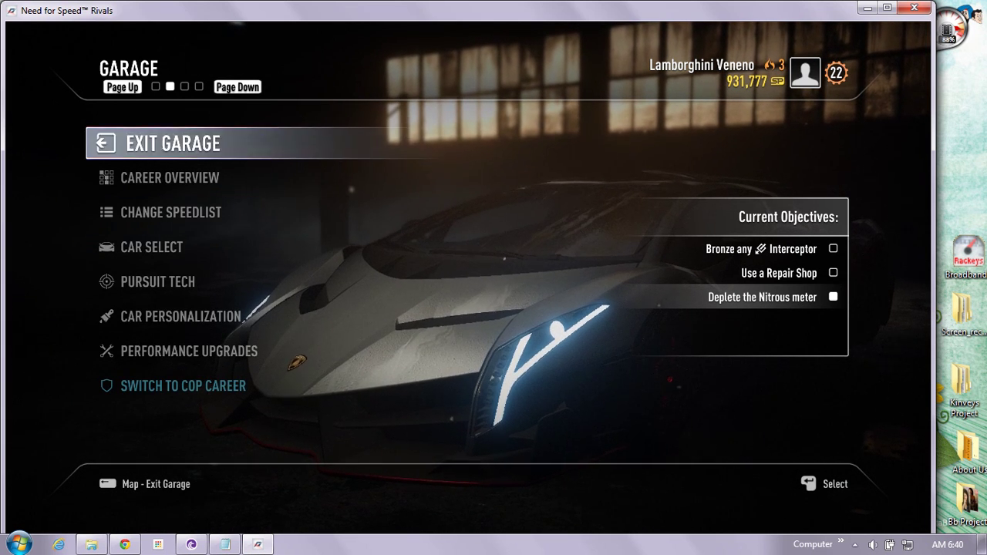
key(Down)
key(Up)
key(Page_Down)
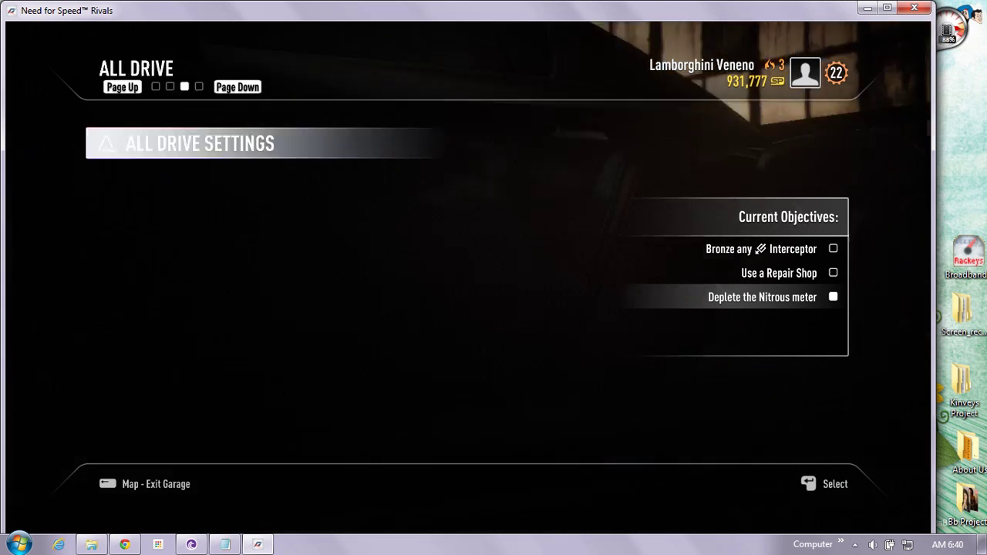
key(Page_Down)
key(Down)
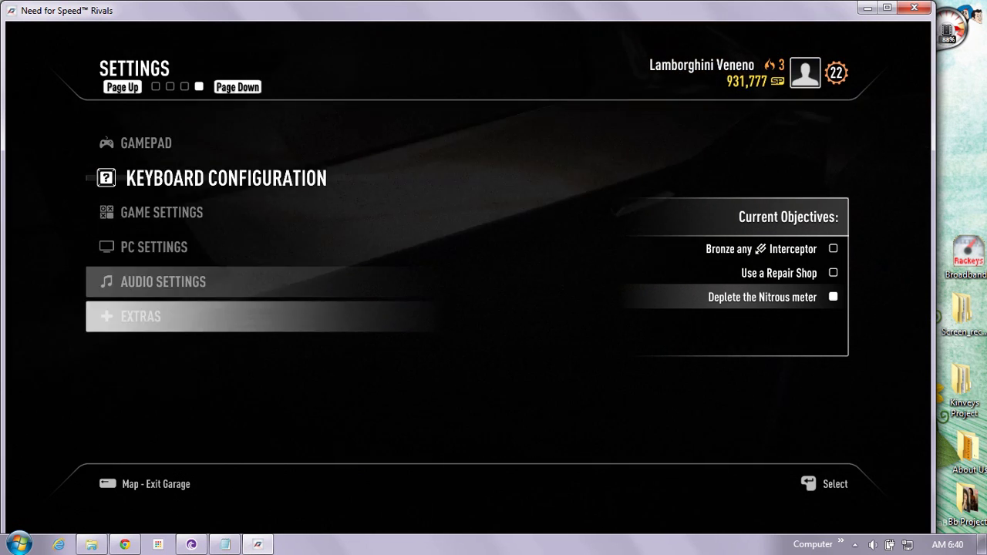
key(Down)
key(Down)
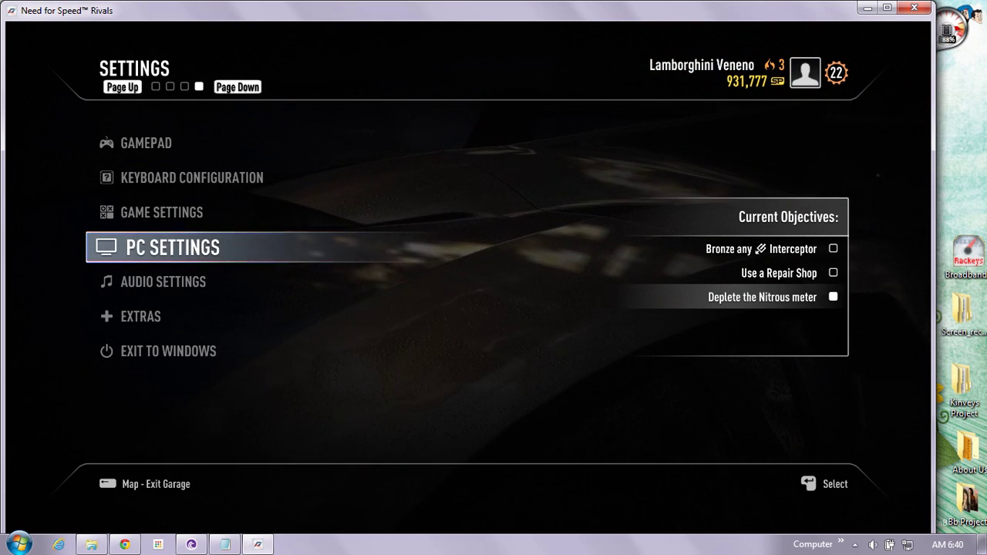
key(Down)
key(Up)
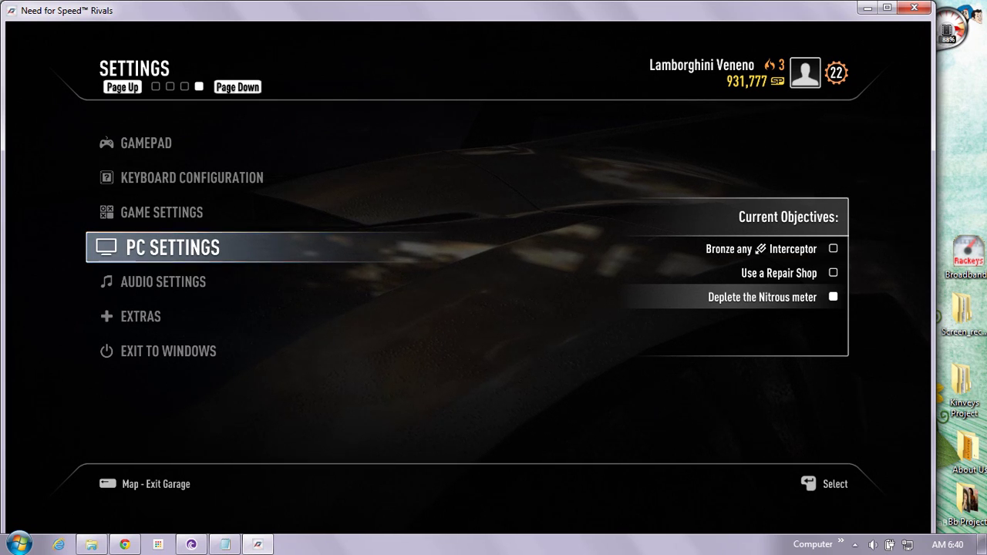
View the keyboard configuration, open the Brake keybind prompt, decline it and return to the settings list.
key(Down)
key(Up)
key(Up)
key(Up)
key(Return)
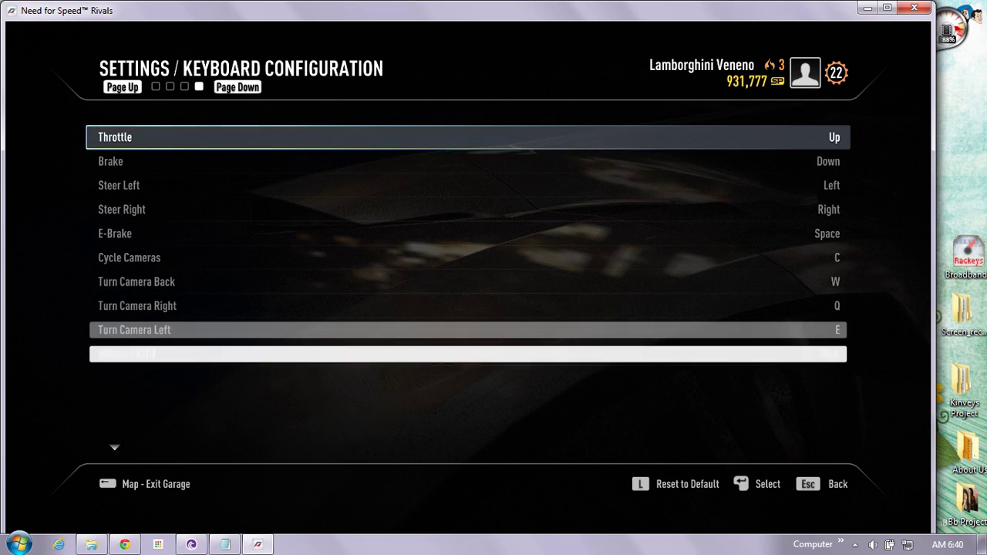
key(Down)
key(Return)
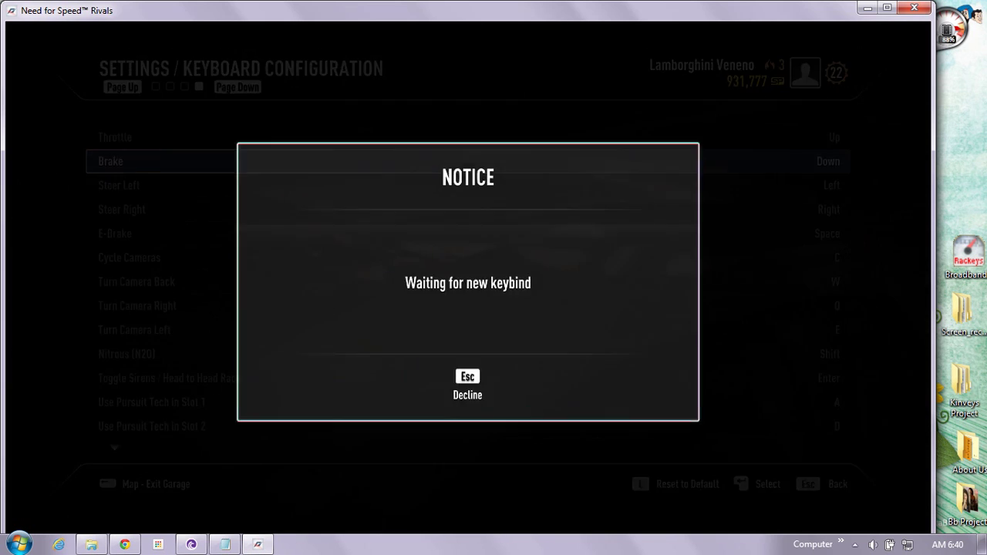
key(Escape)
key(Escape)
Review the Game Settings options down to OverWatch and return to the settings list.
key(Down)
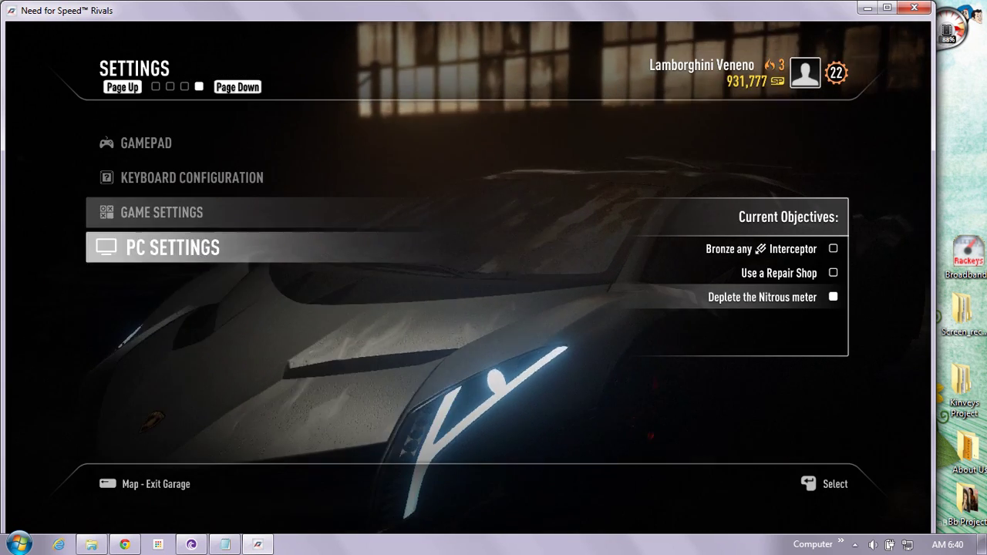
key(Return)
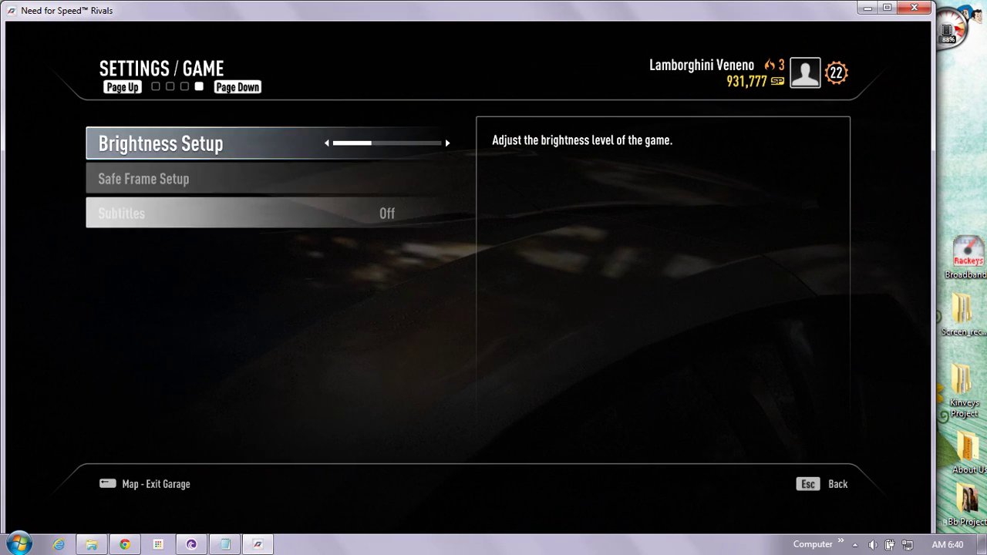
key(Down)
key(Down)
key(Down)
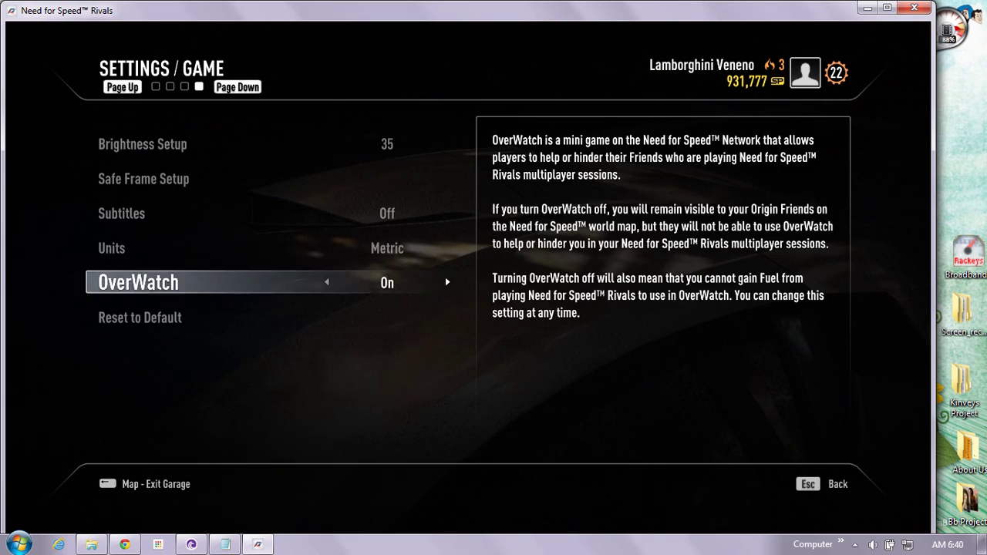
key(Up)
key(Up)
key(Escape)
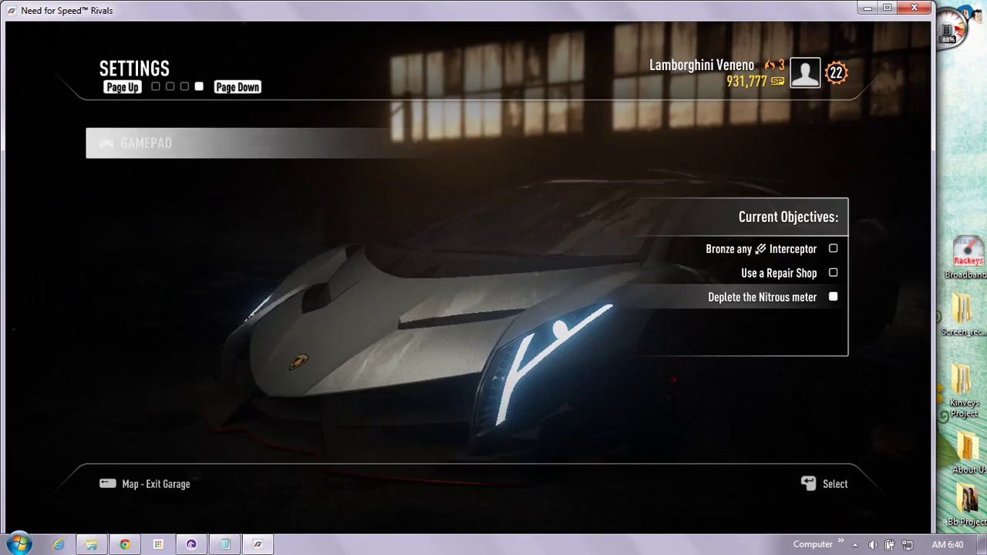
Look through the remaining settings entries and open the PC Settings.
key(Down)
key(Down)
key(Down)
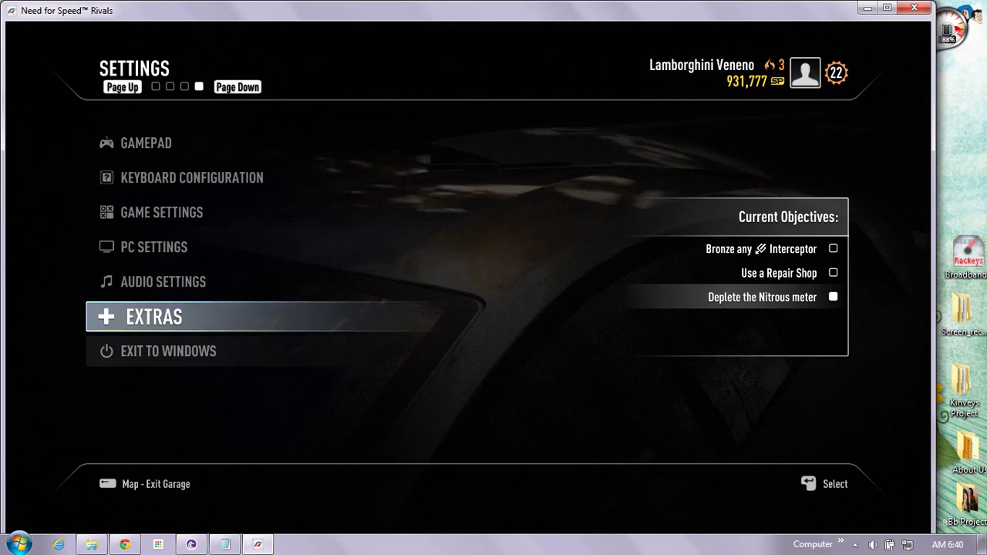
key(Up)
key(Up)
key(Up)
key(Down)
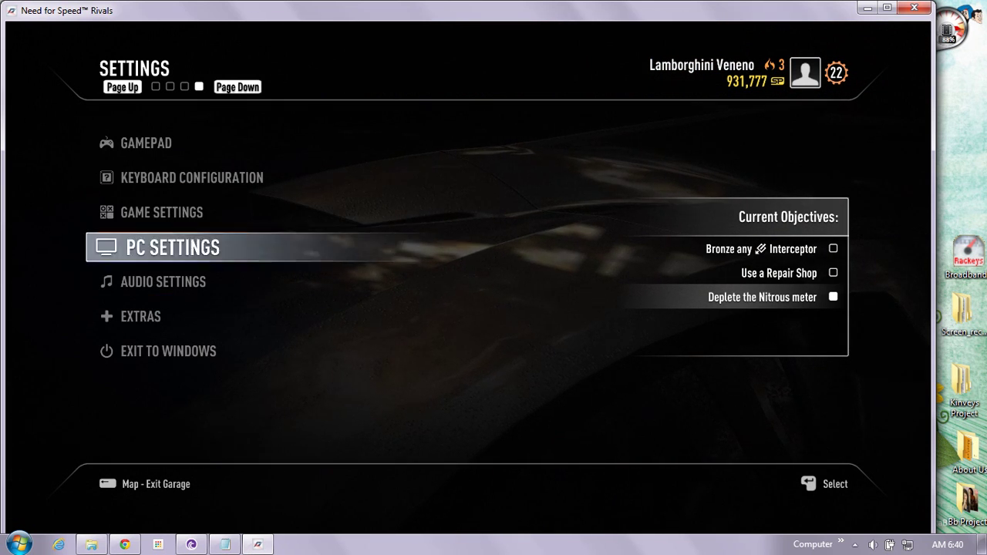
key(Return)
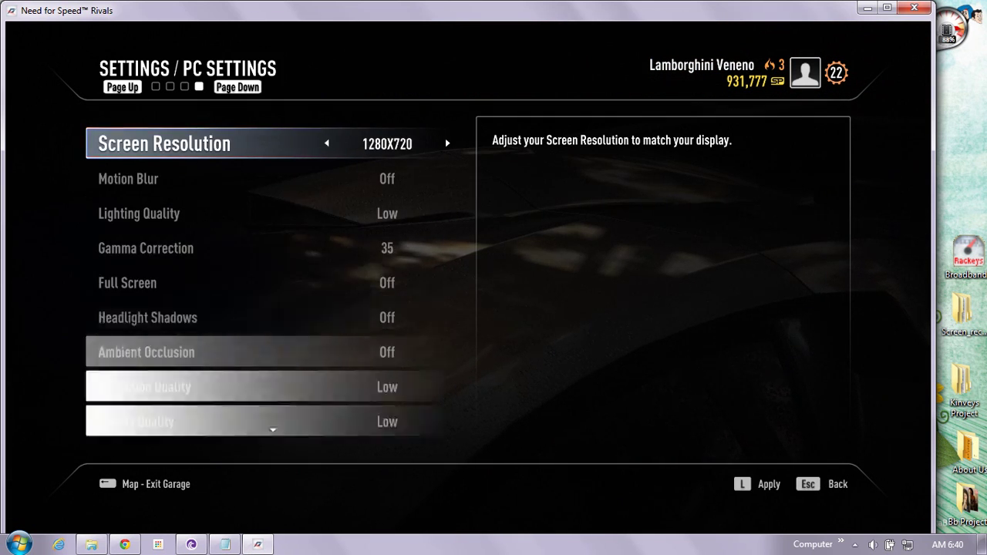
Review the graphics options from Motion Blur down to Reset to Default, switching Full Screen on and back off.
key(Down)
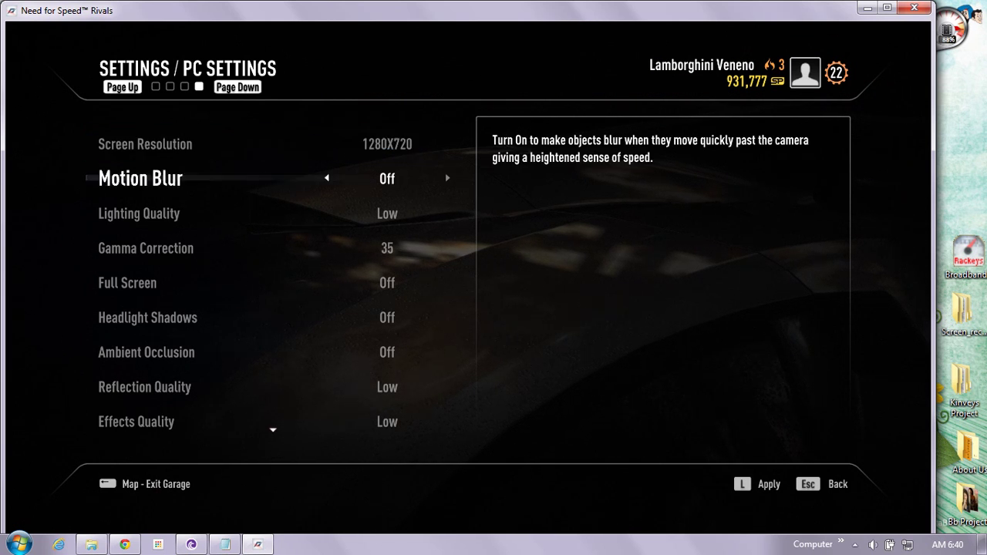
key(Down)
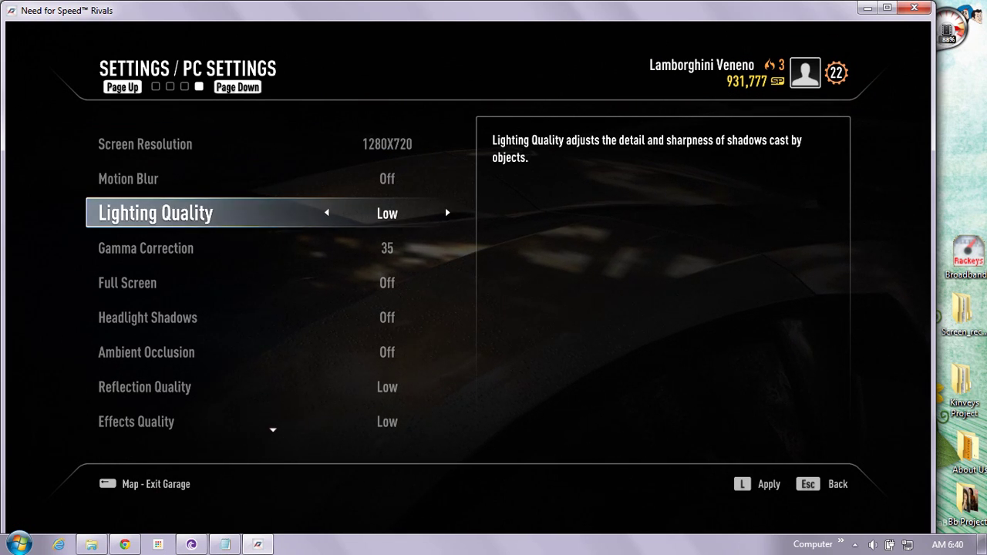
key(Down)
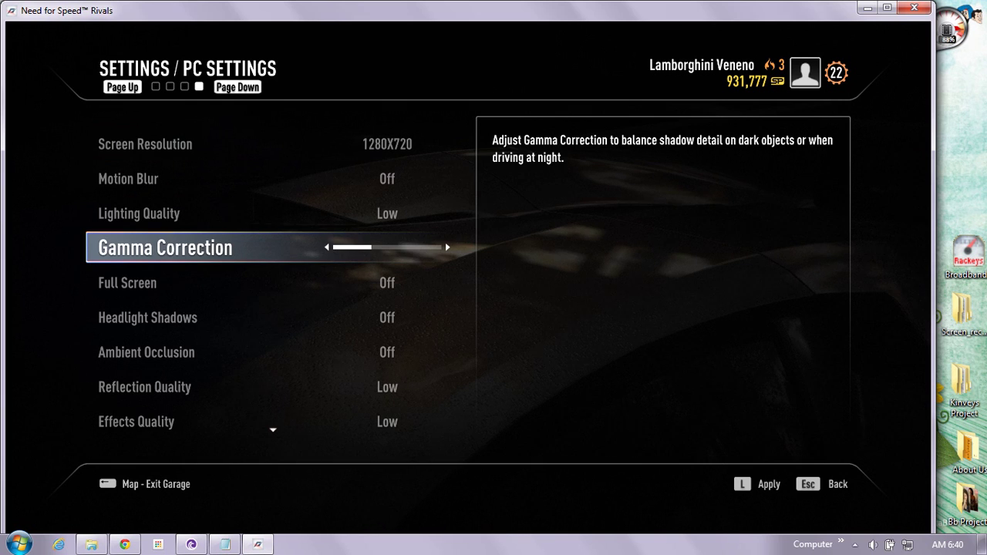
key(Down)
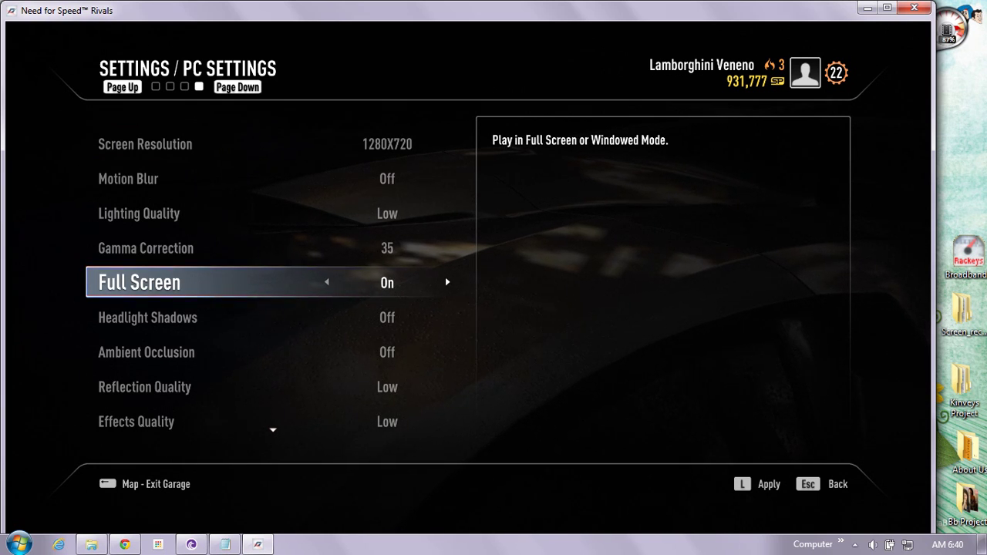
key(Down)
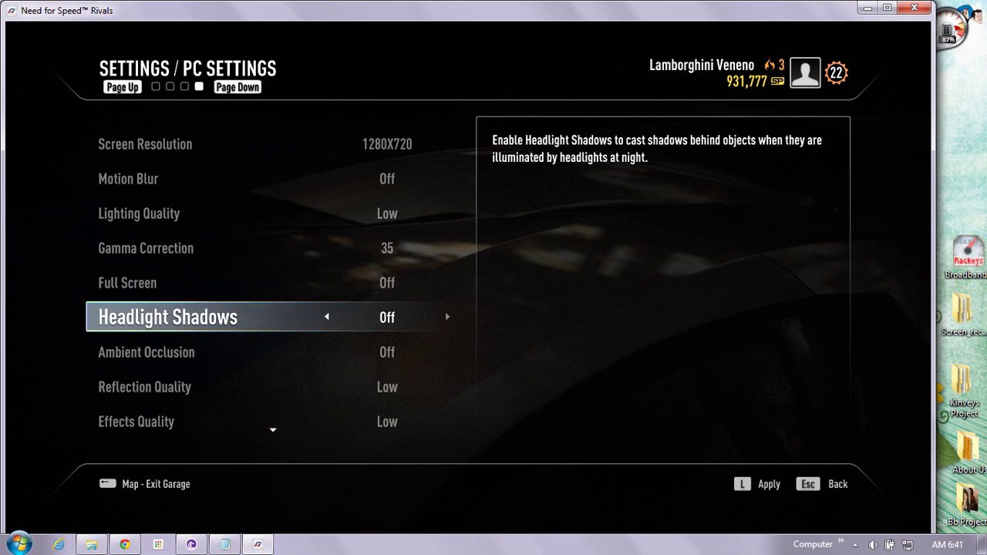
key(Down)
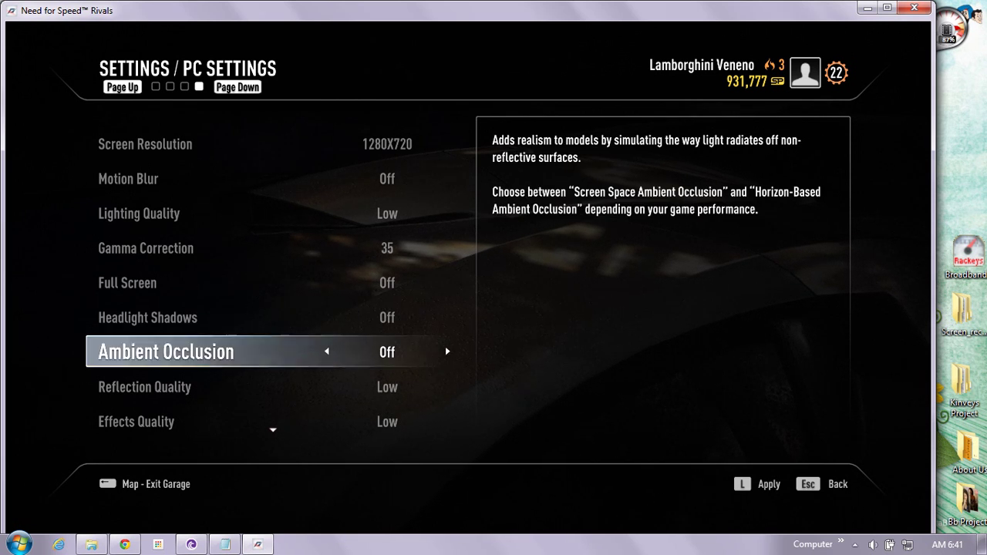
key(Down)
key(Down)
key(Down)
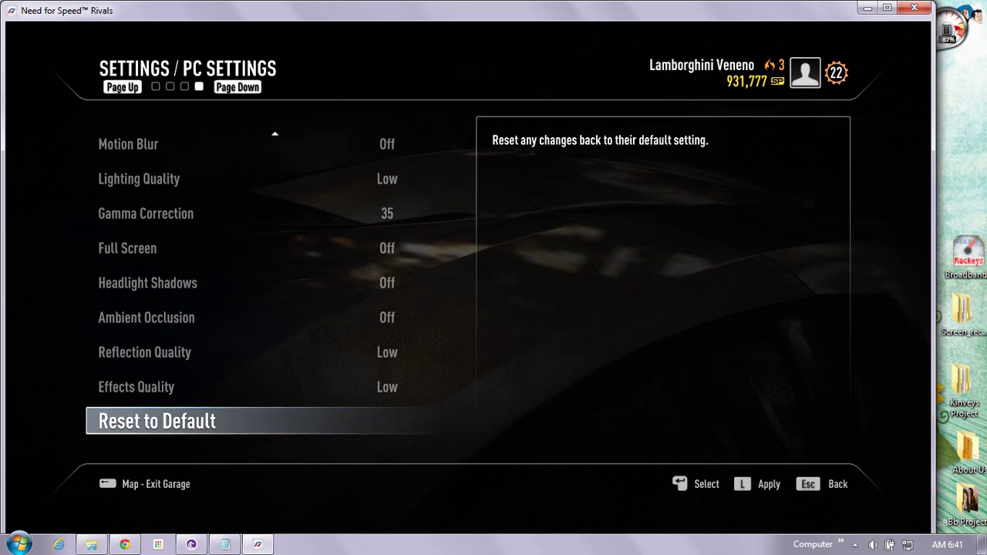
Go back up through the graphics options to Motion Blur and exit the PC Settings without saving.
key(Up)
key(Up)
key(Up)
key(Up)
key(Up)
key(Up)
key(Up)
key(Up)
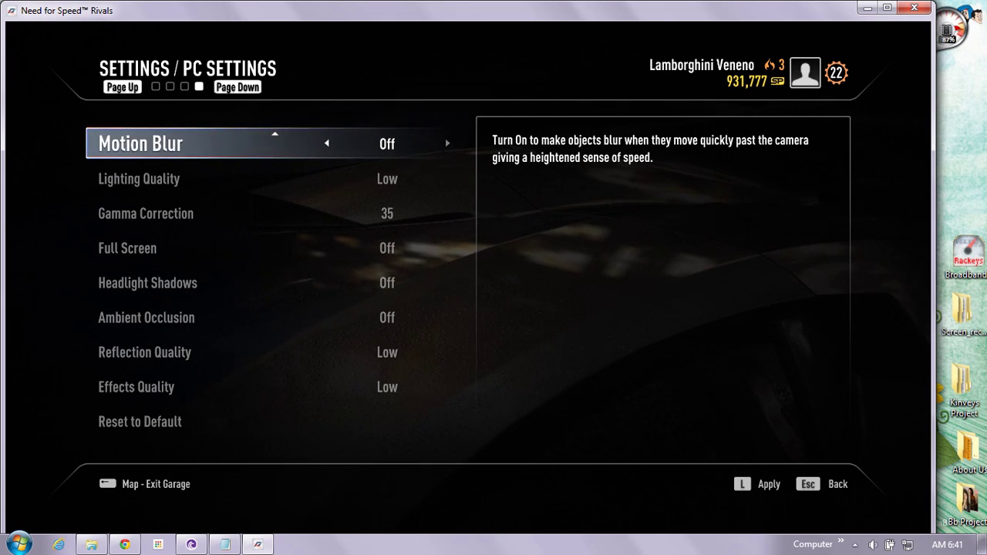
key(Escape)
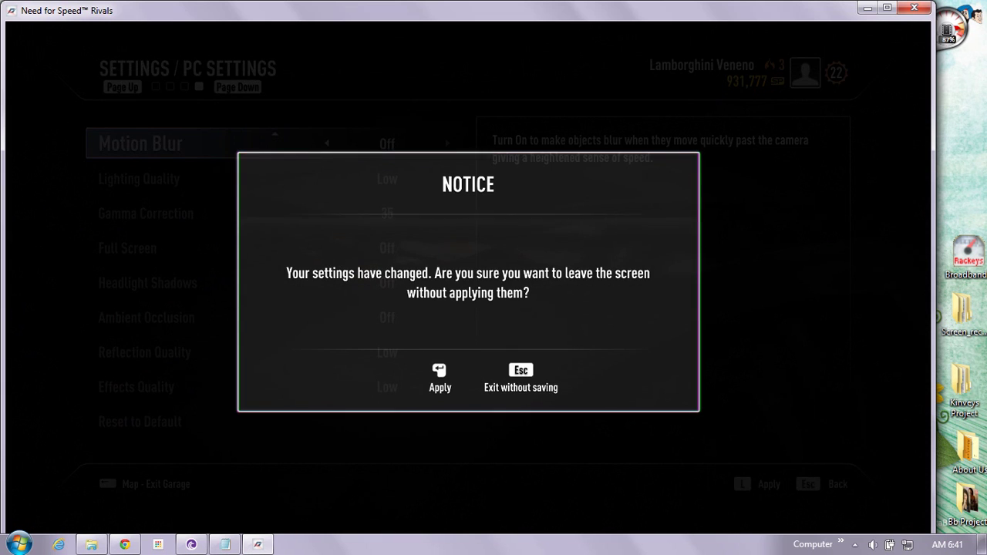
key(Escape)
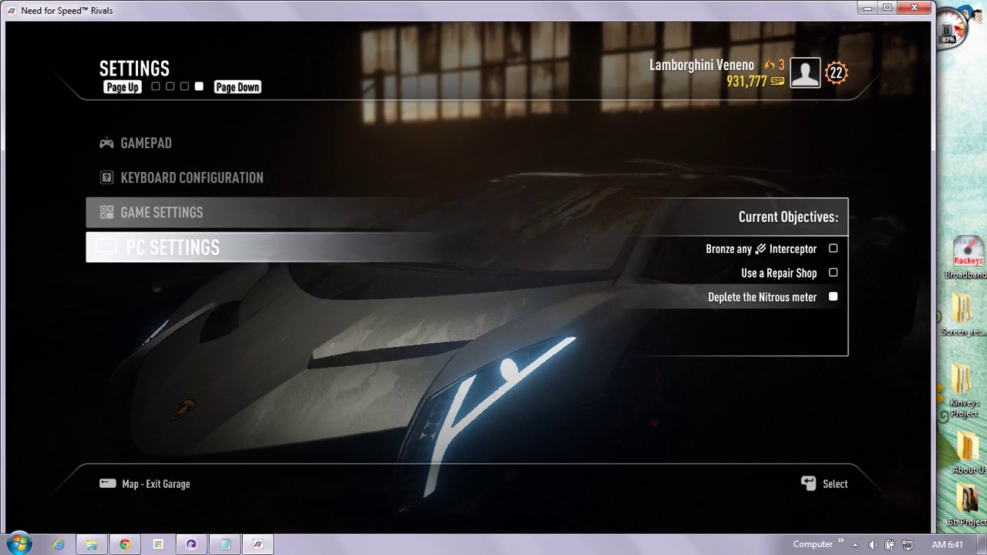
Leave the settings for the map and start the drive from the selected hideout beside Gullwing Drive.
key(Up)
key(Up)
key(Up)
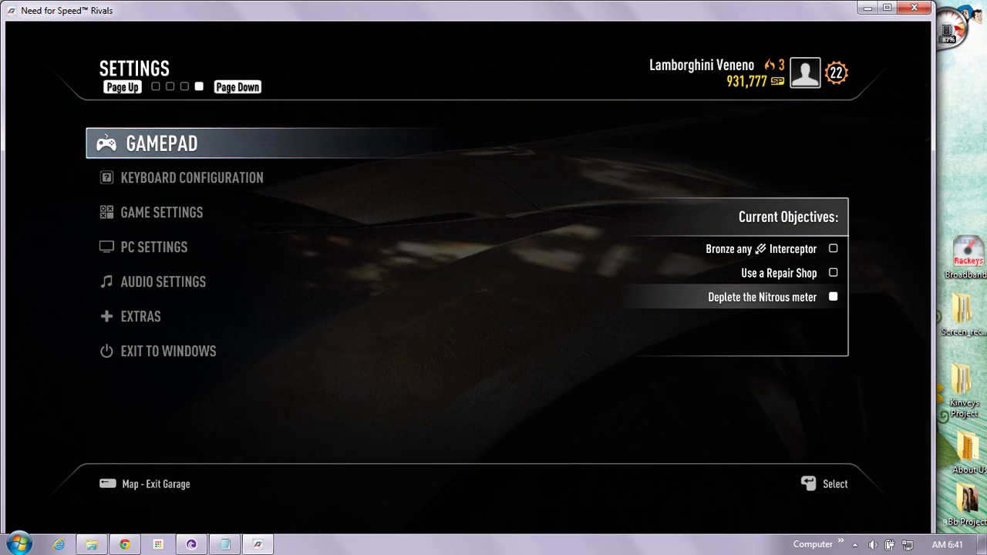
key(Escape)
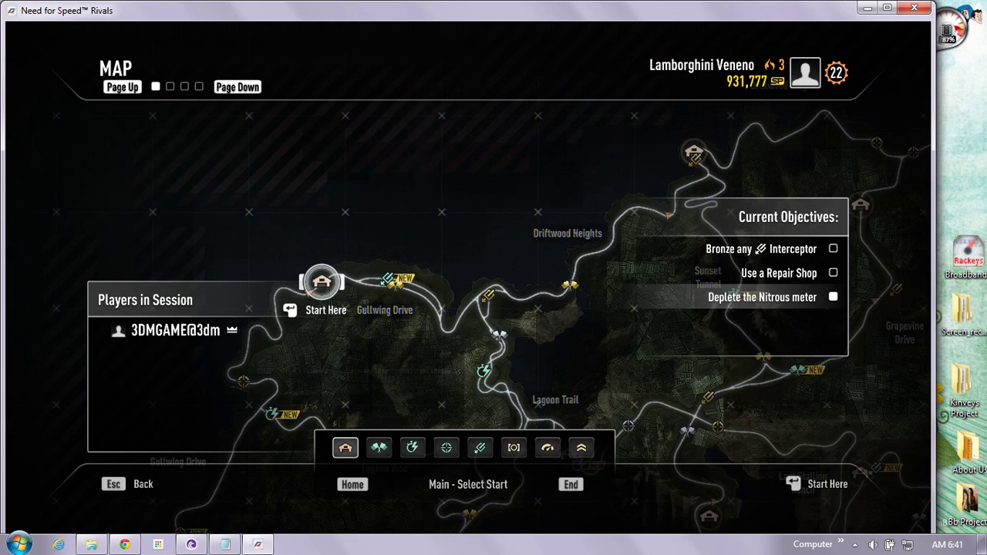
key(Return)
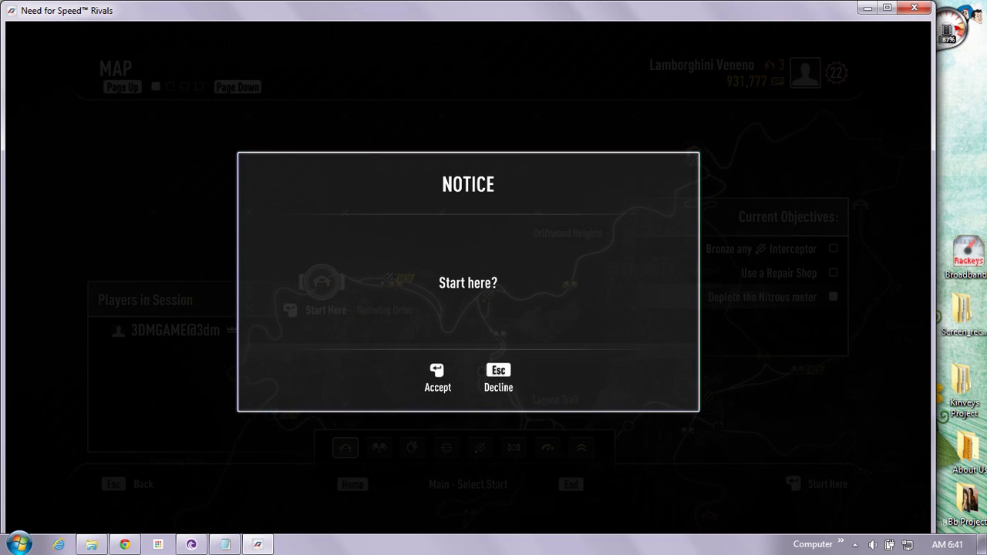
key(Return)
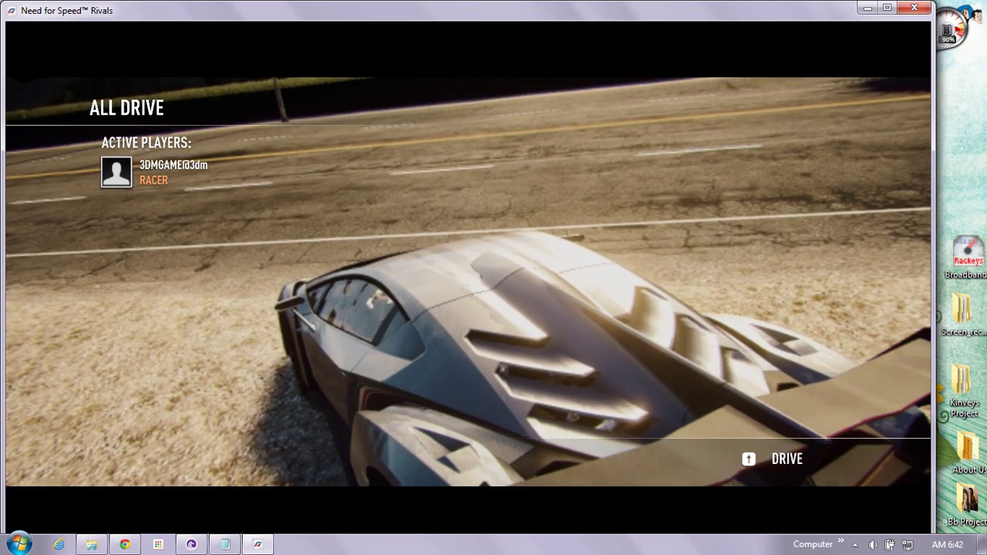
Drive the Lamborghini Veneno onto the road, steer it along the lane and boost it with nitrous.
key(Up)
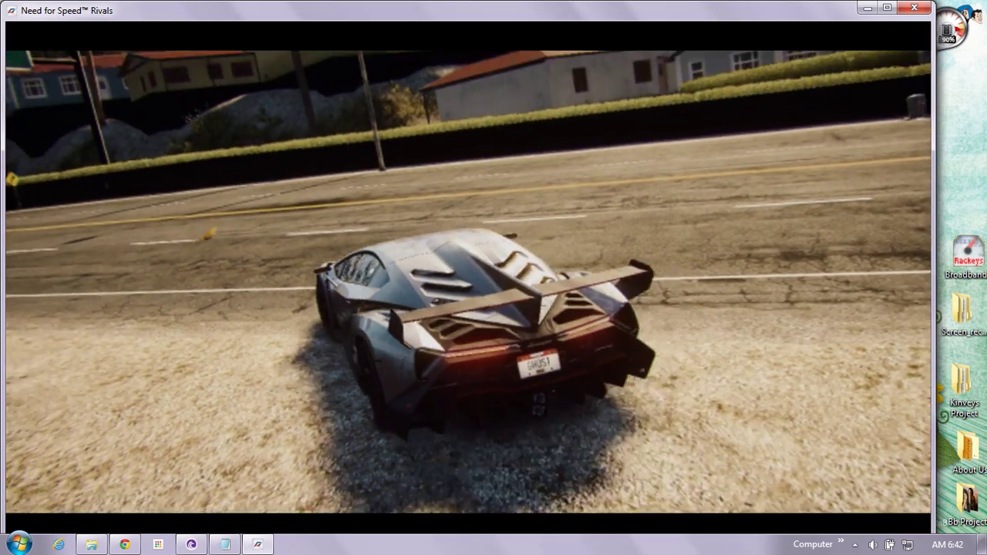
key(Left)
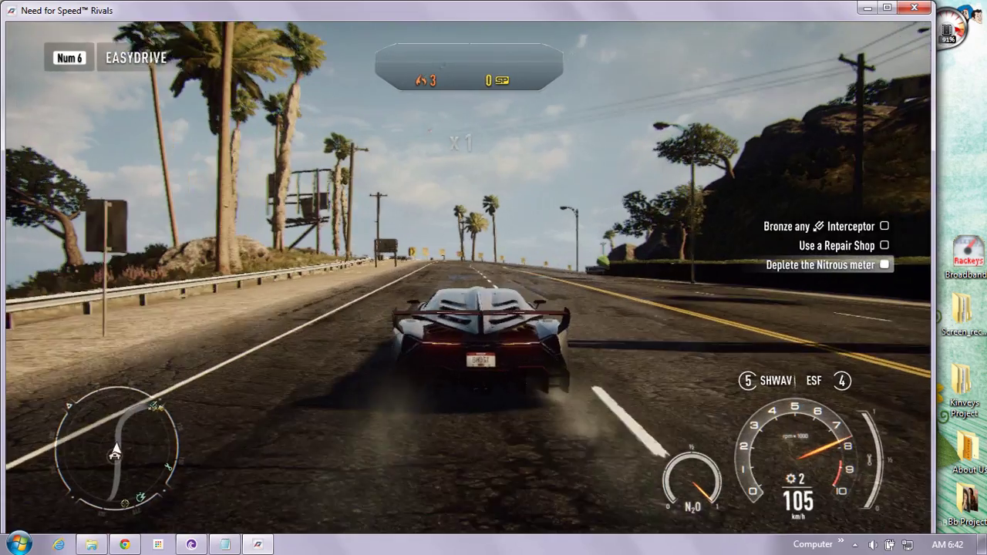
key(shift)
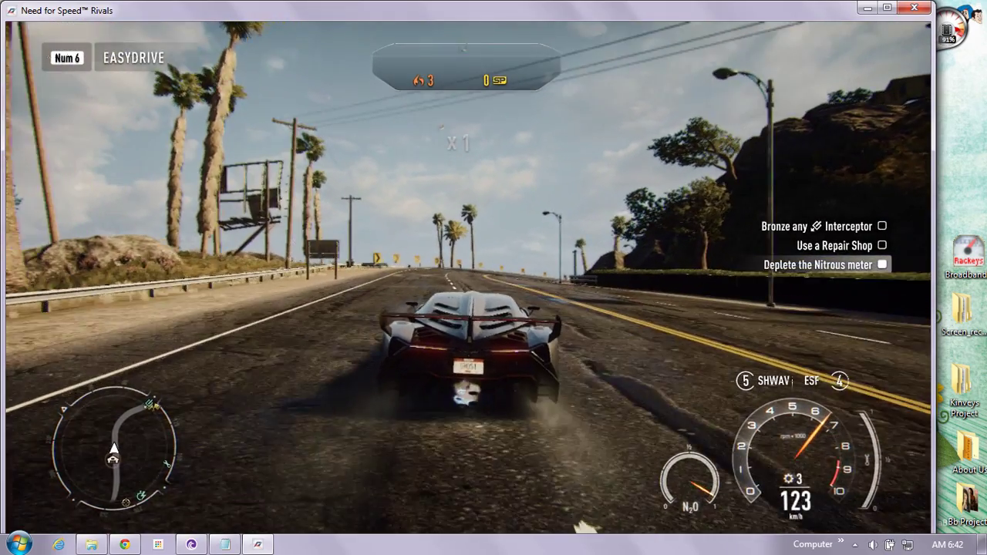
Accelerate the Lamborghini along the coastal highway, following its curve and continuing down the straight toward the overhead road signs.
key(Up)
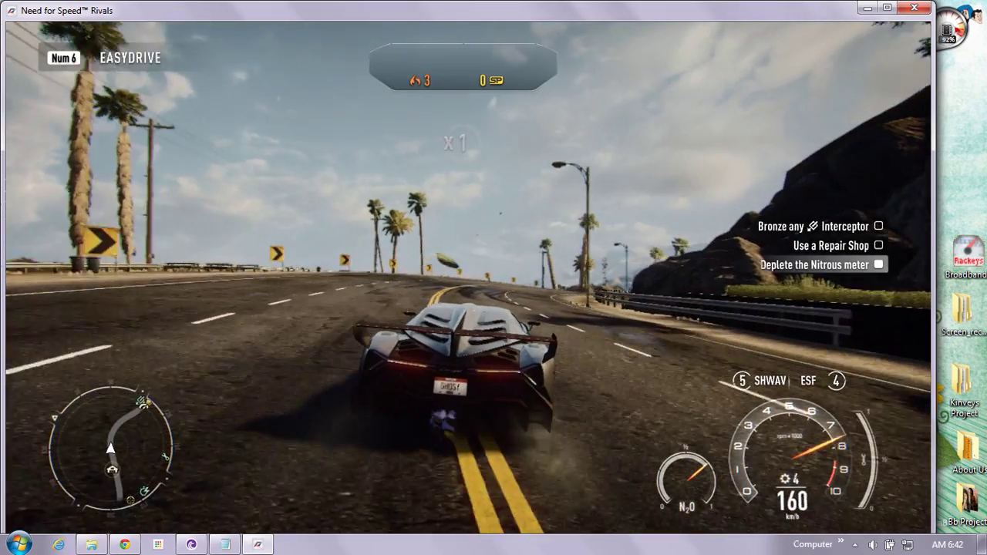
key(Up)
key(Up)
key(Up)
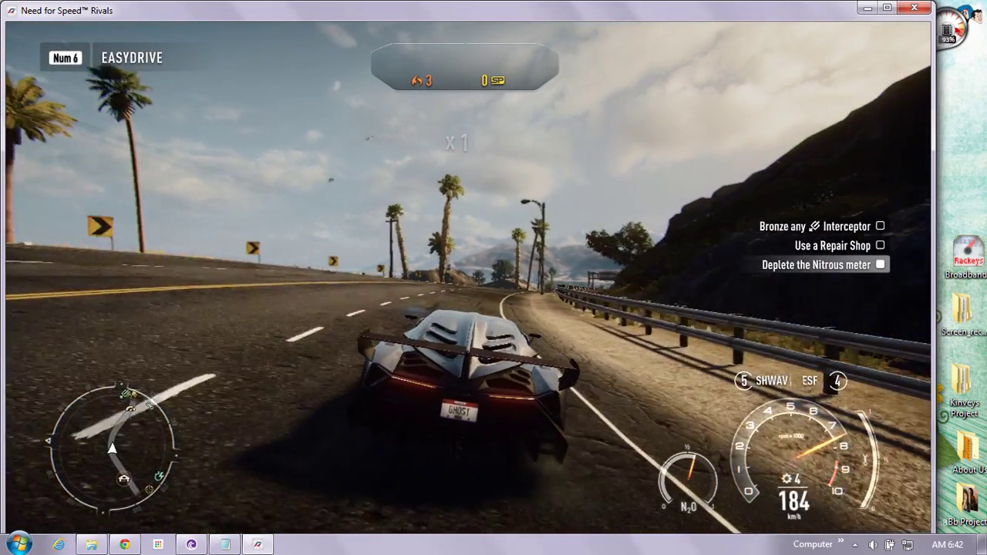
key(Up)
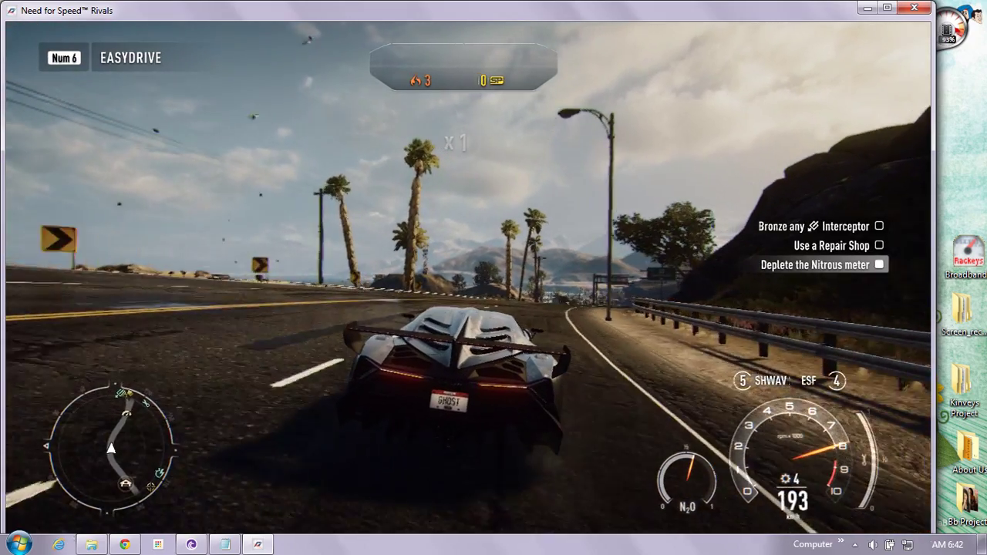
key(Up)
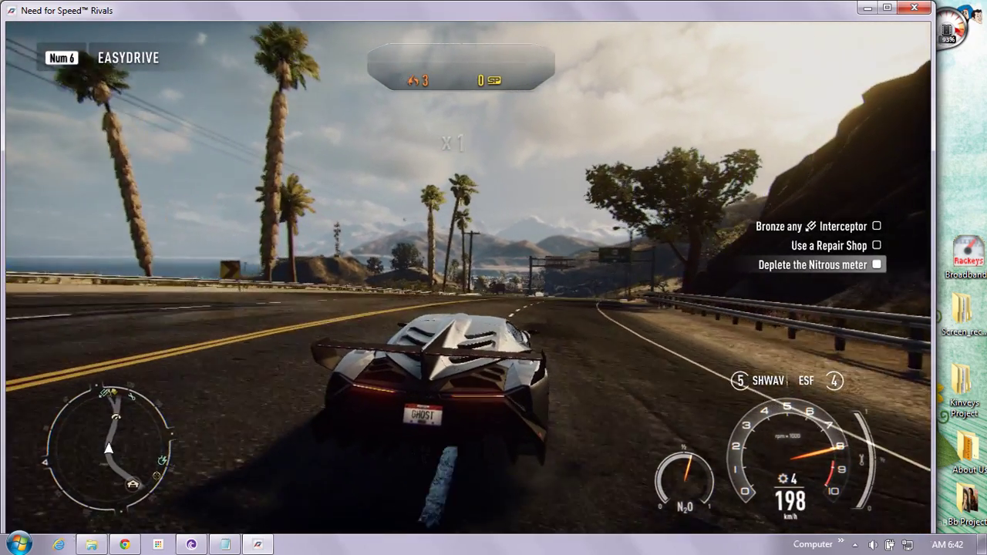
key(Up)
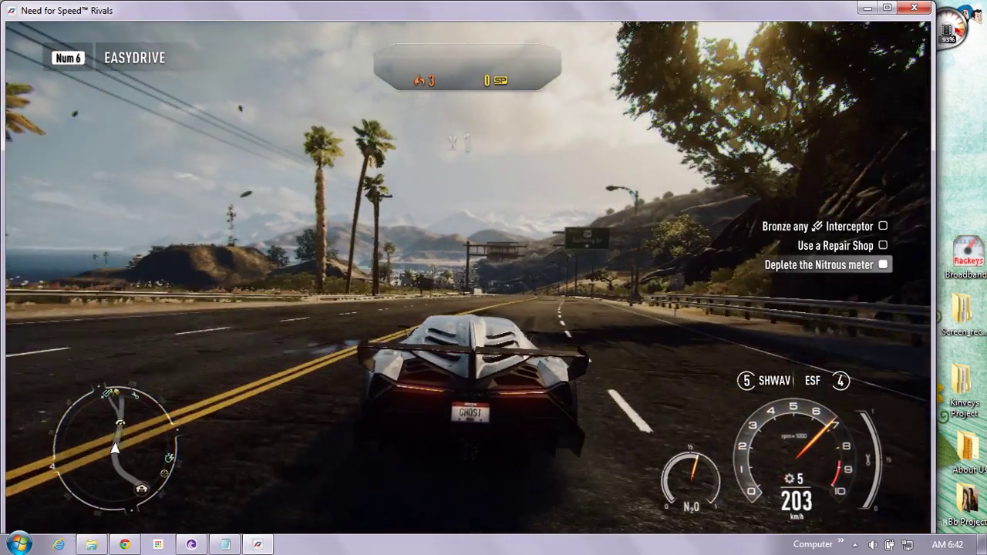
key(Up)
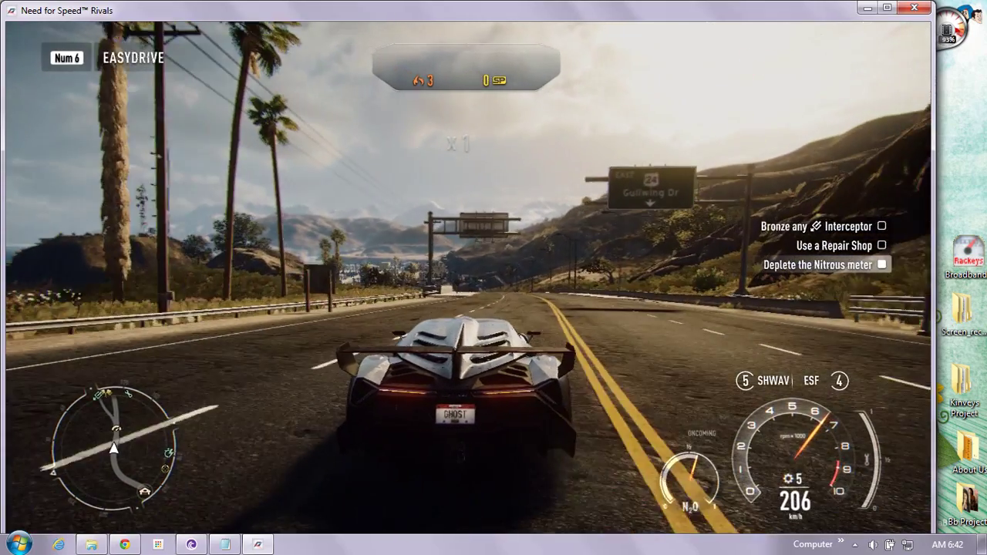
key(Up)
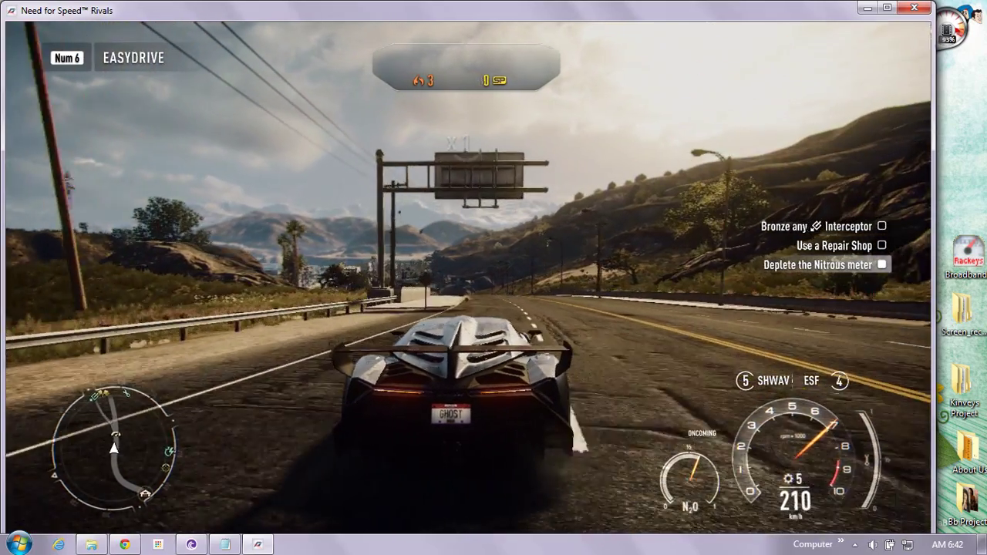